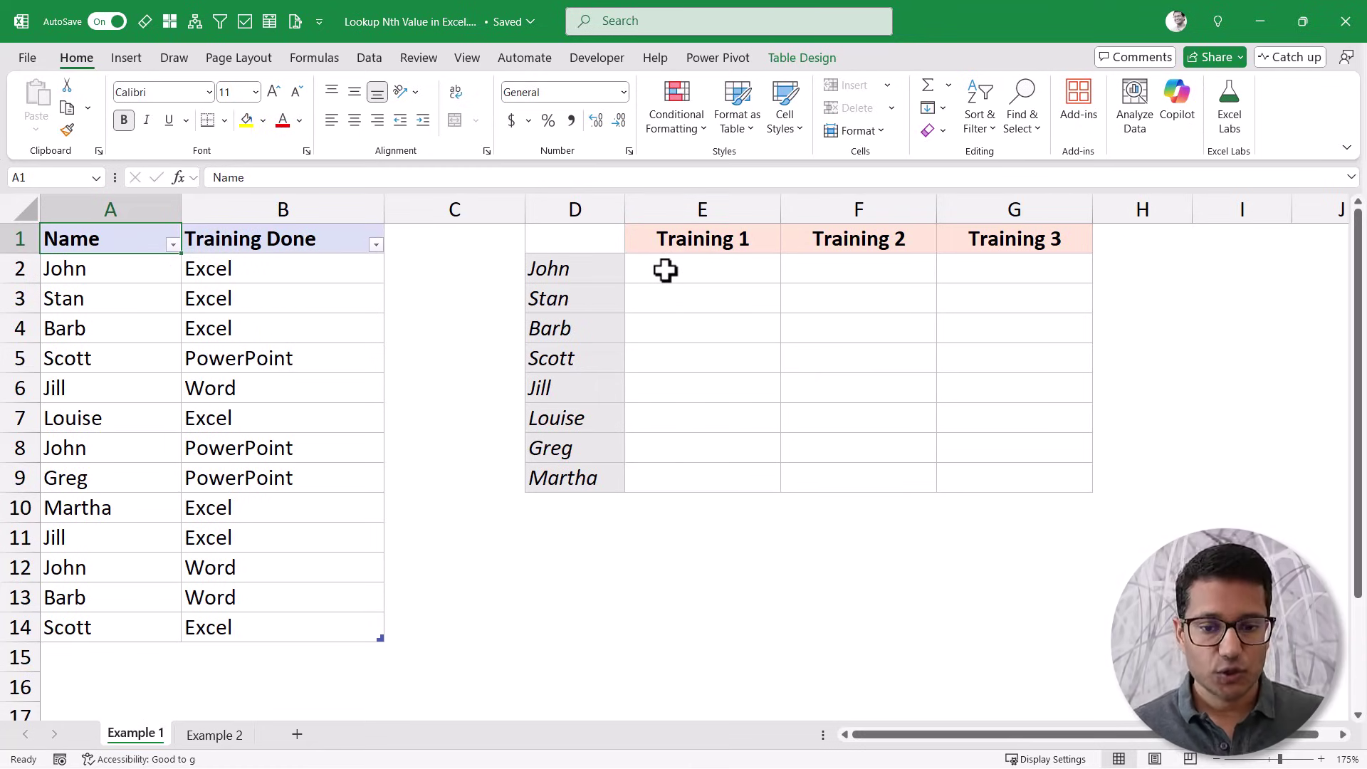
In E2, filter Training Done by names matching D2, spilling Excel, PowerPoint and Word.
click(664, 271)
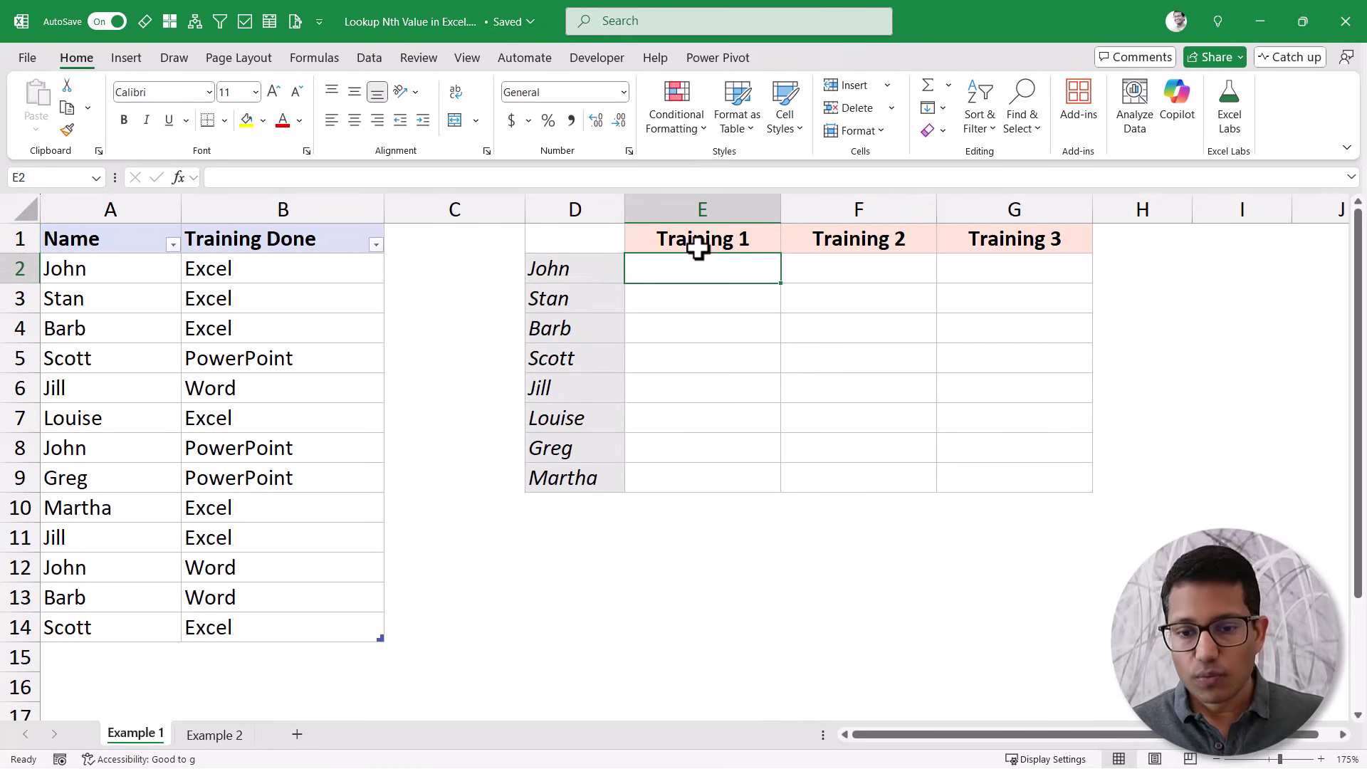
click(859, 270)
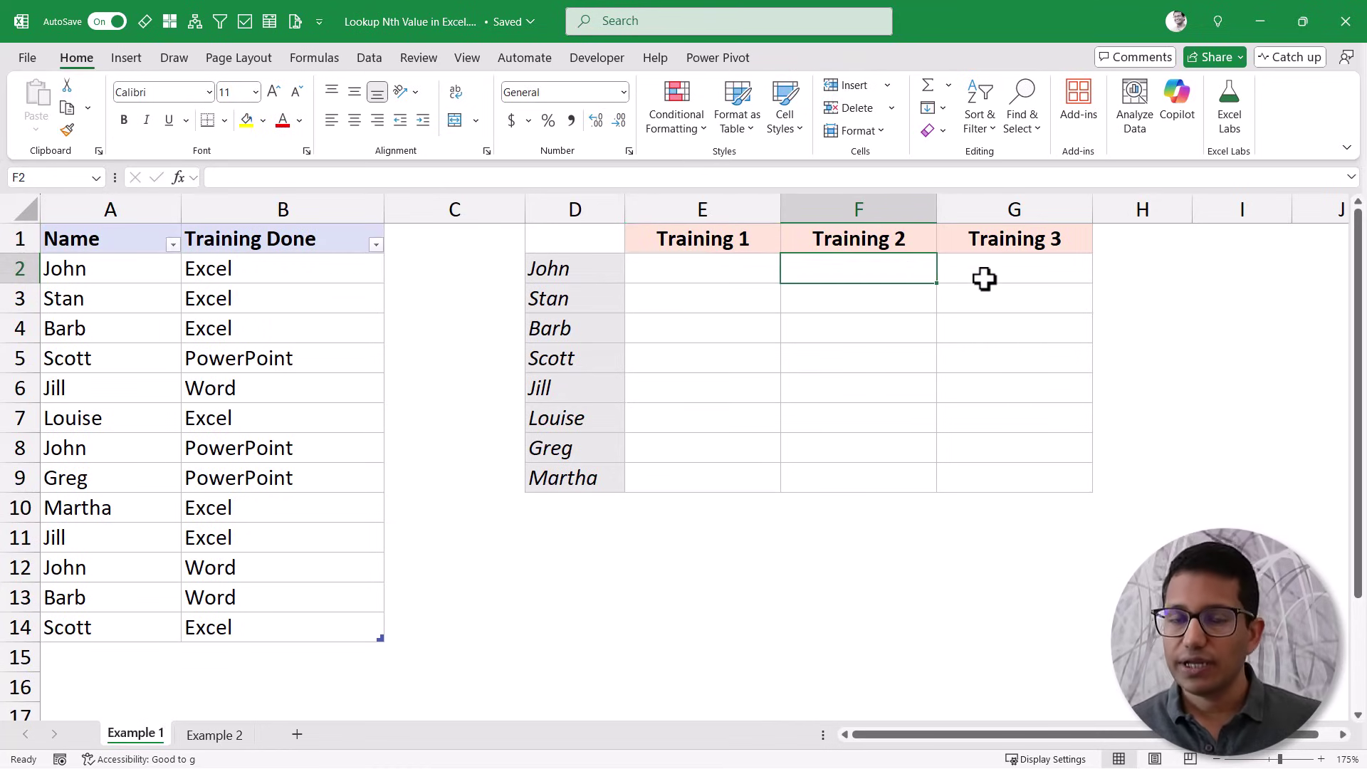
click(742, 275)
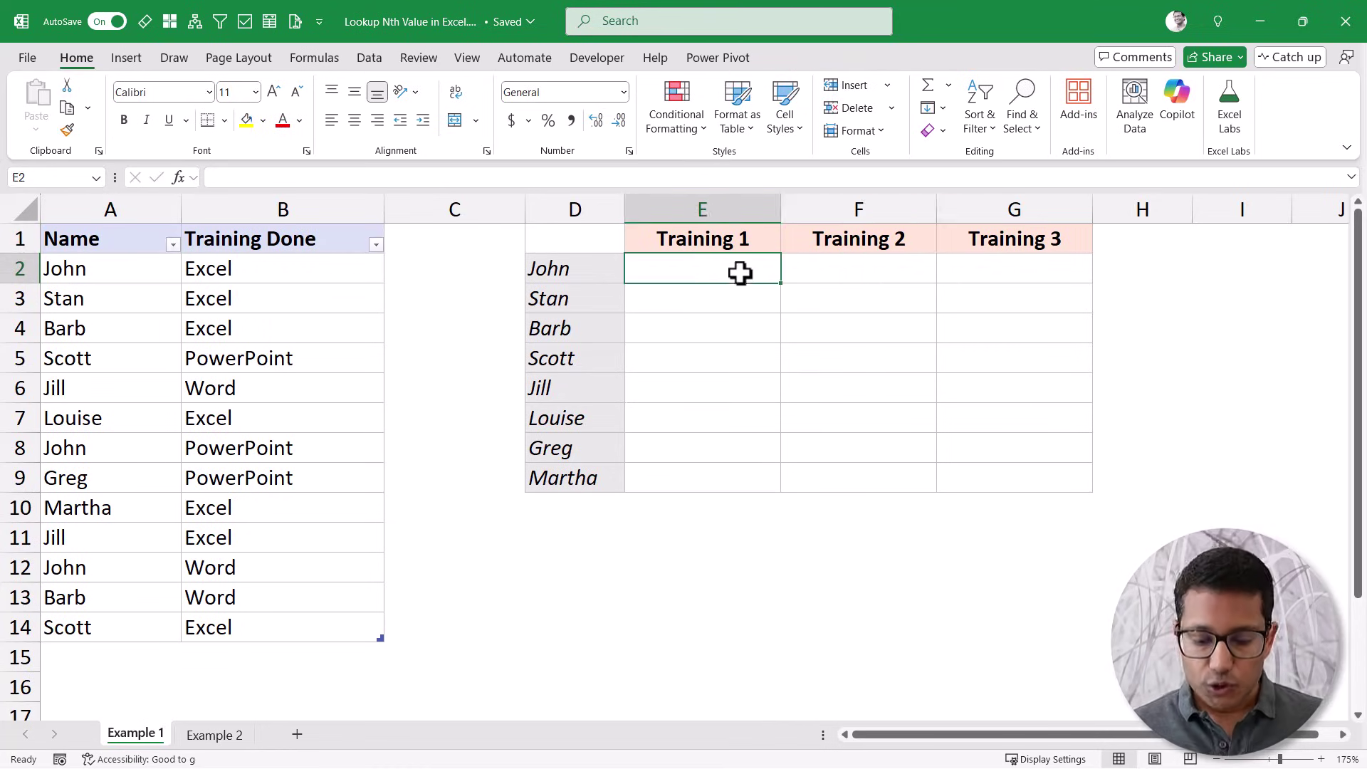
text(=fil)
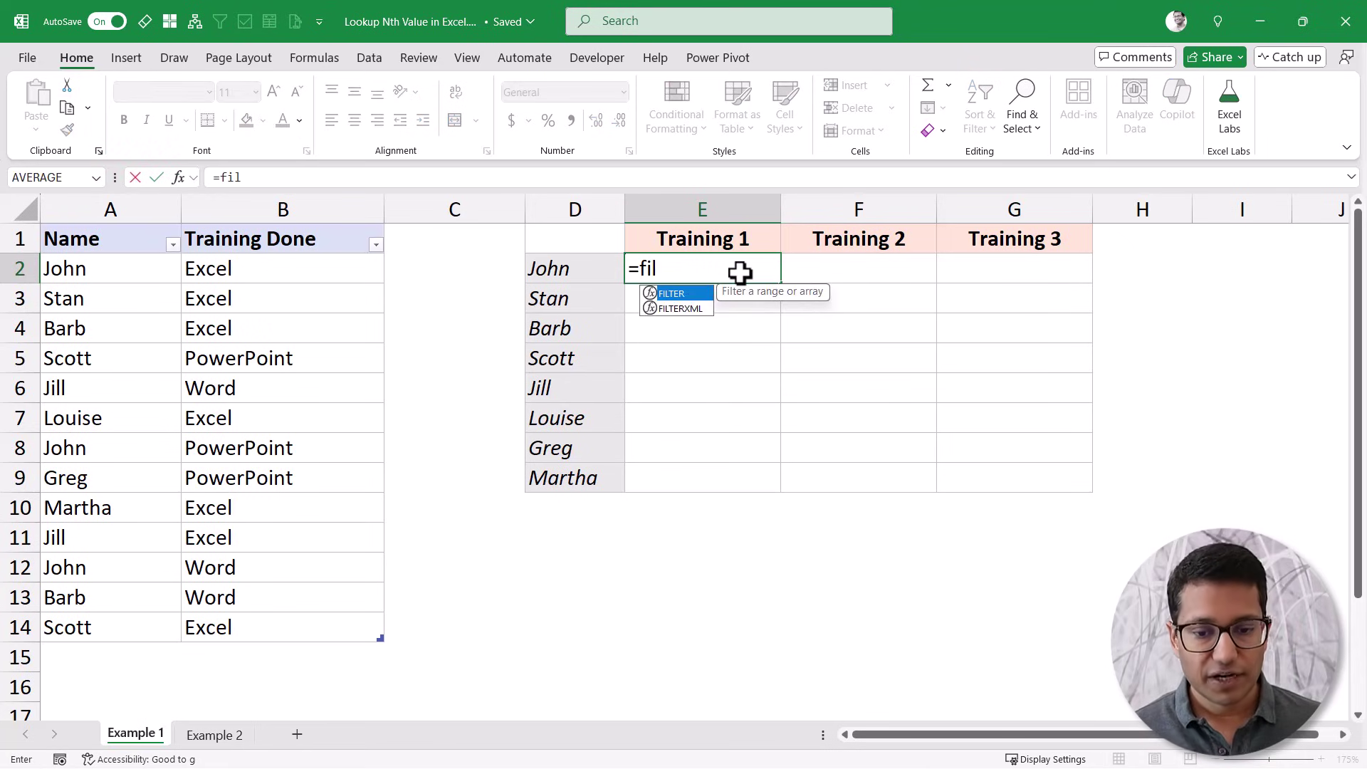
key(Tab)
click(254, 270)
key(ctrl+shift+Down)
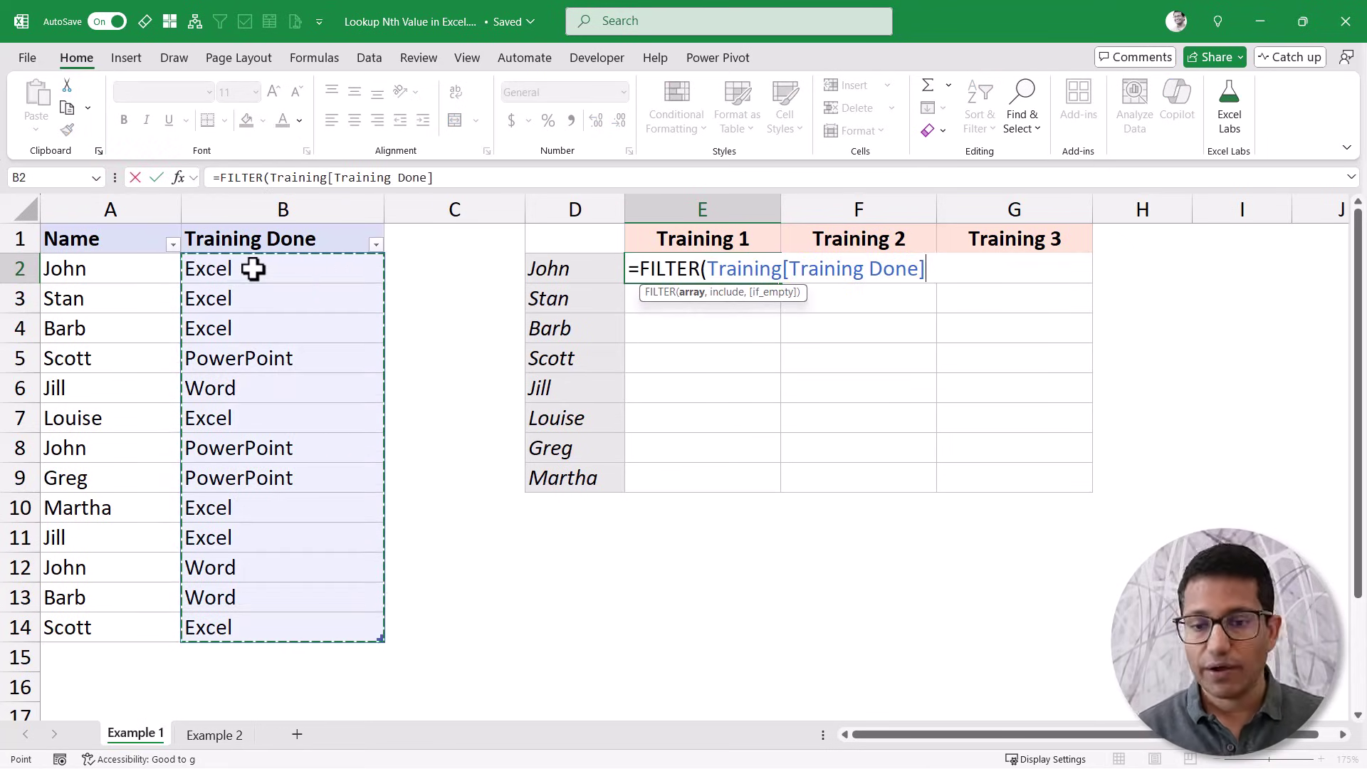
text(,)
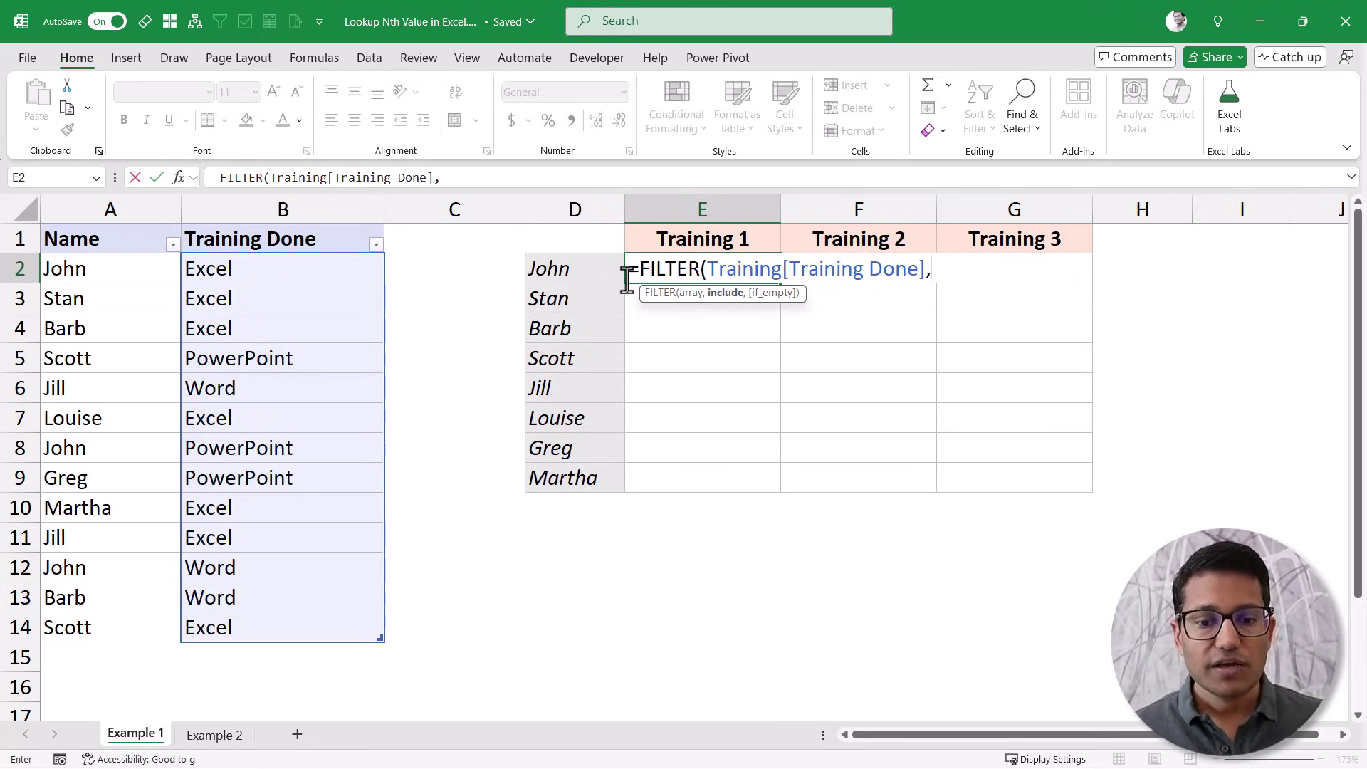
click(579, 270)
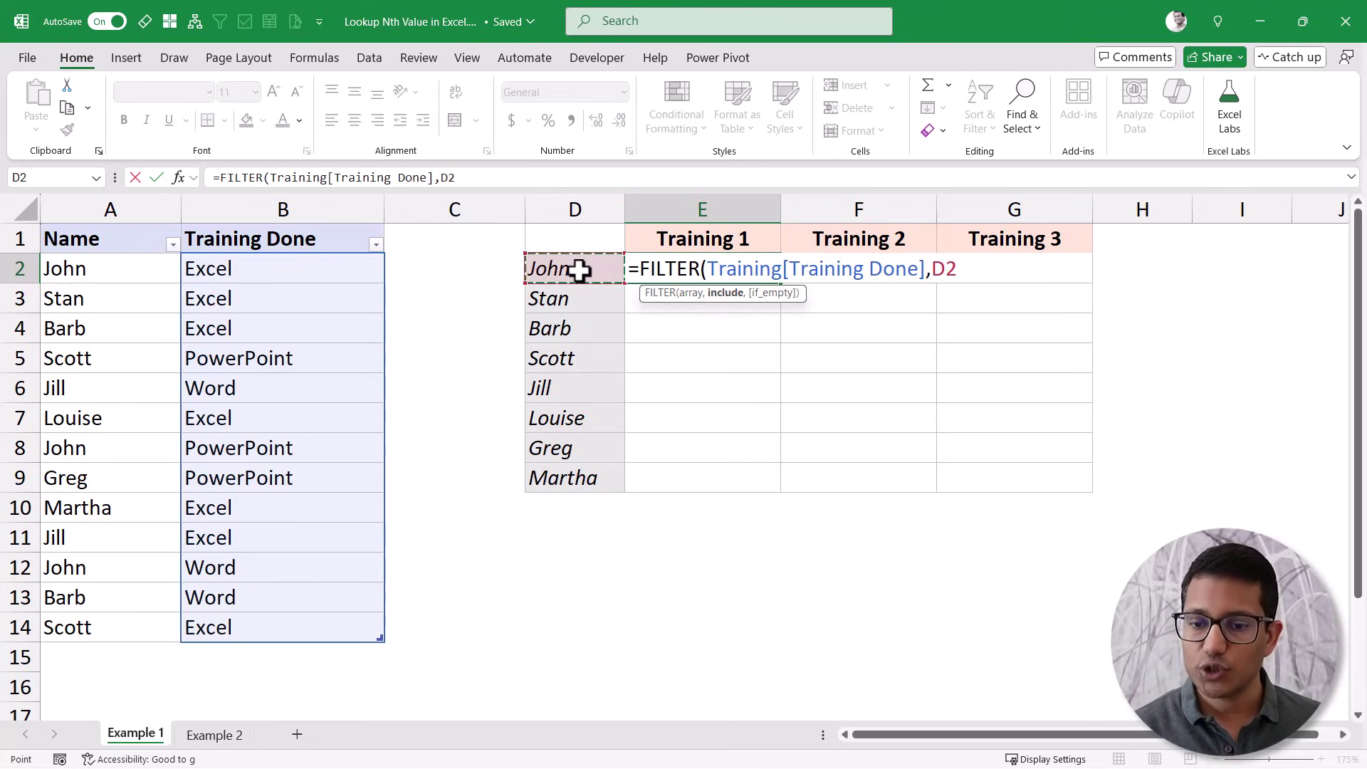
text(=)
click(134, 267)
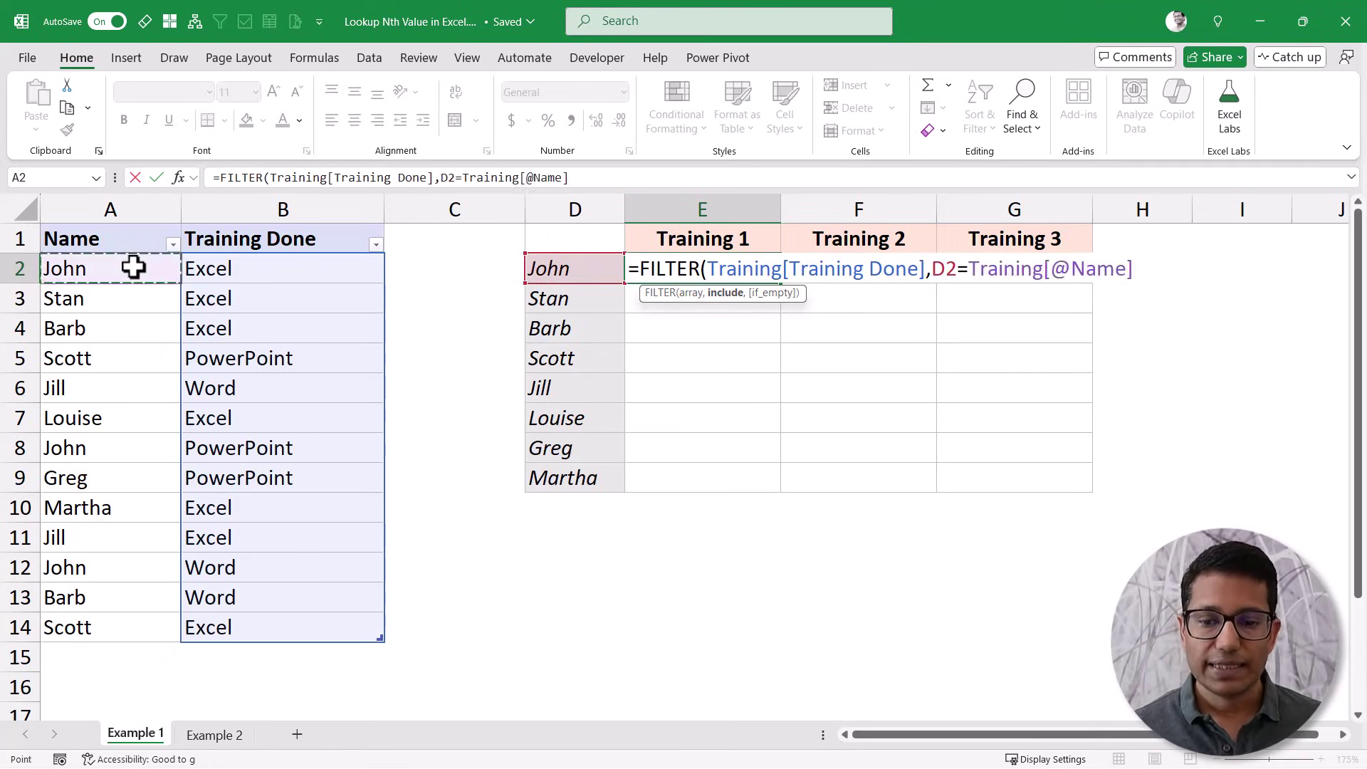
key(ctrl+shift+Down)
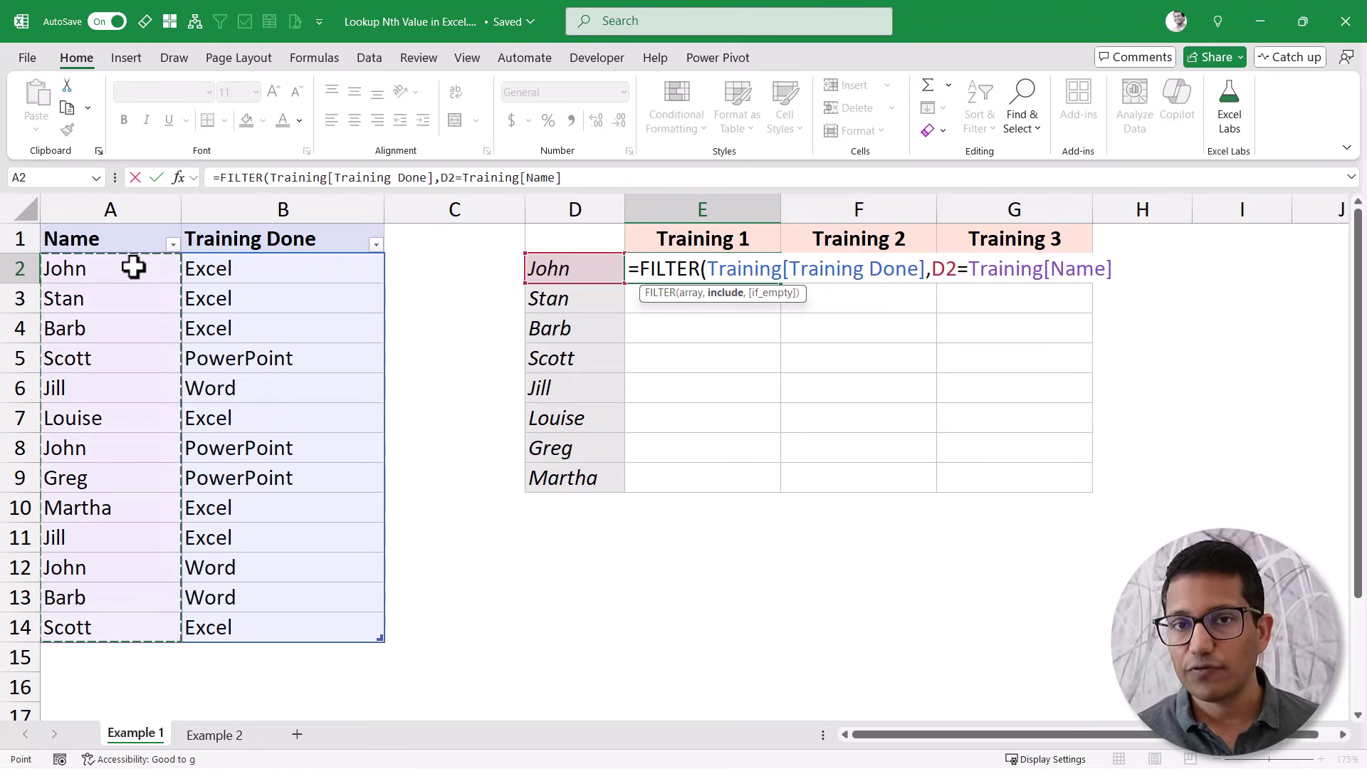
text())
key(Return)
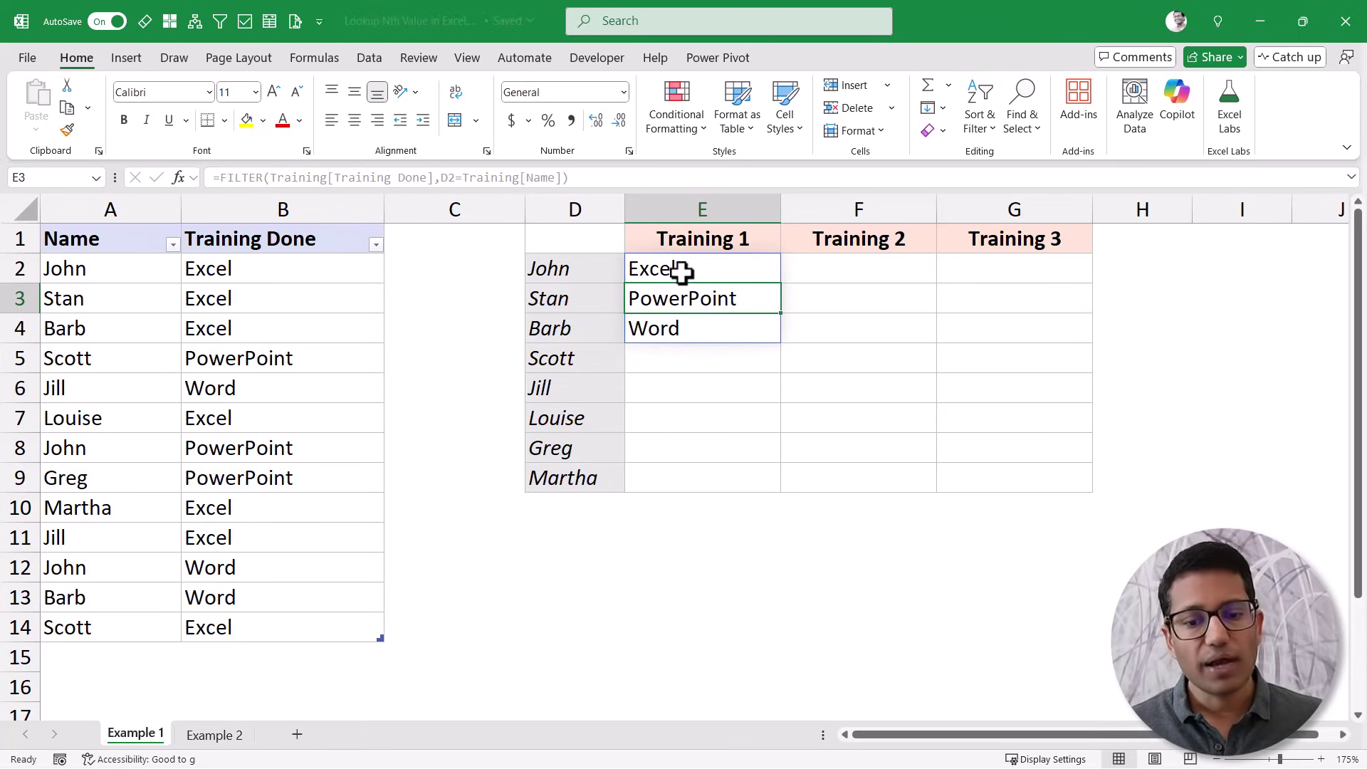
Wrap John's FILTER formula in TRANSPOSE so his trainings spread across the row.
click(680, 270)
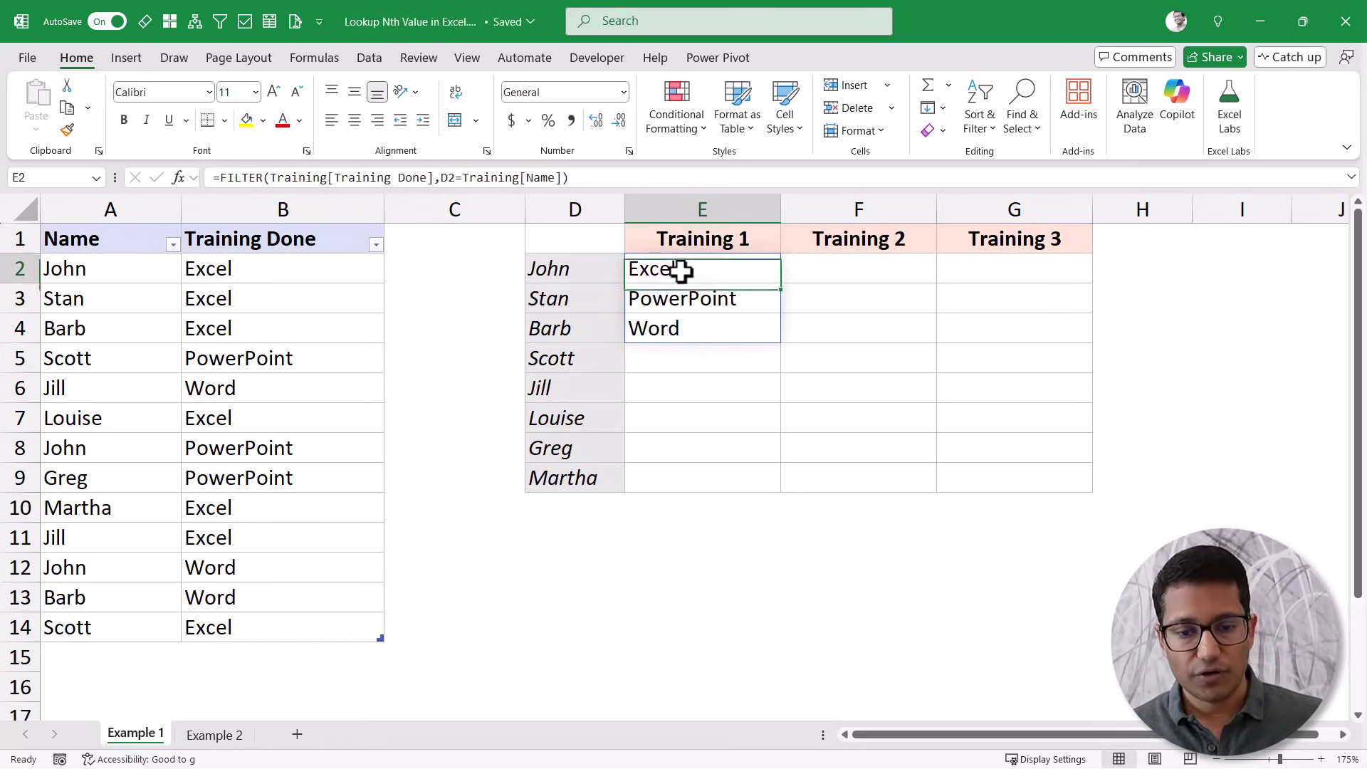
click(219, 178)
text(TRANS)
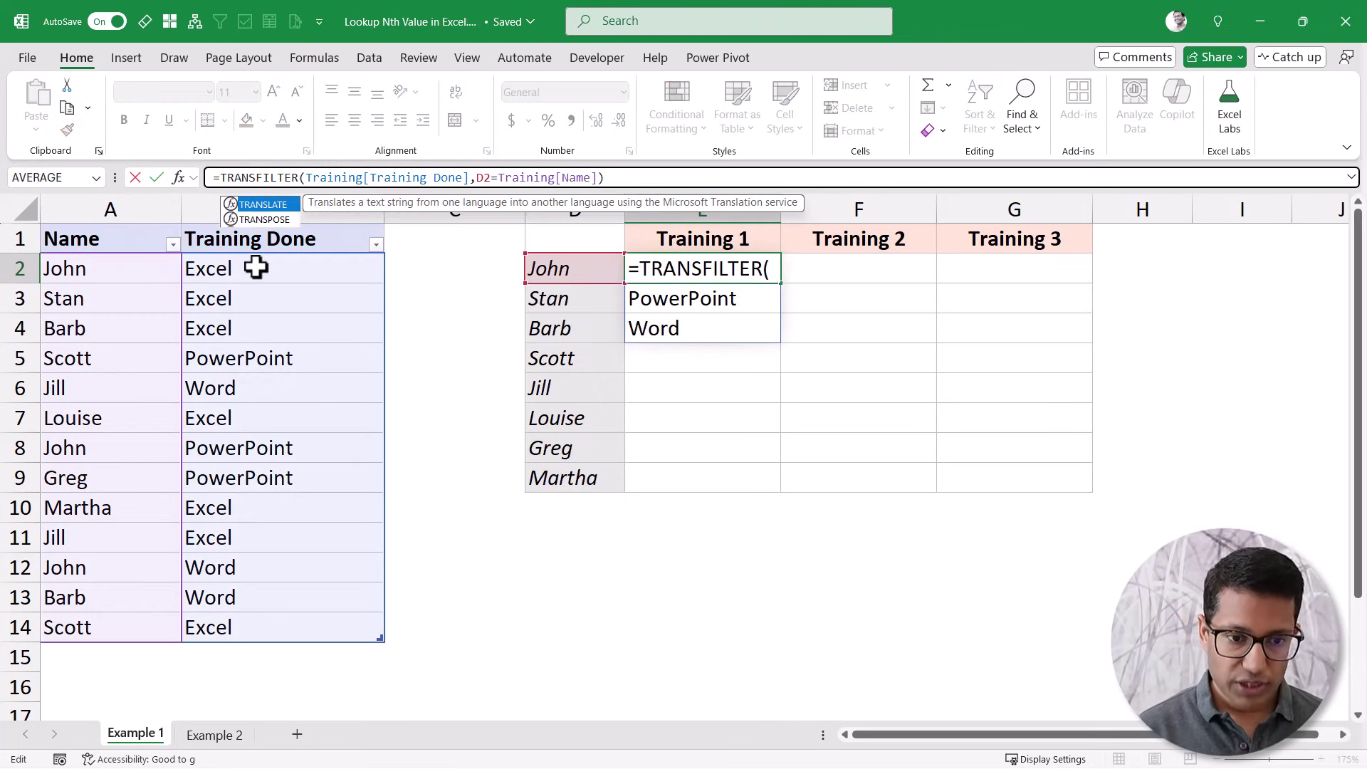
key(Down)
key(Tab)
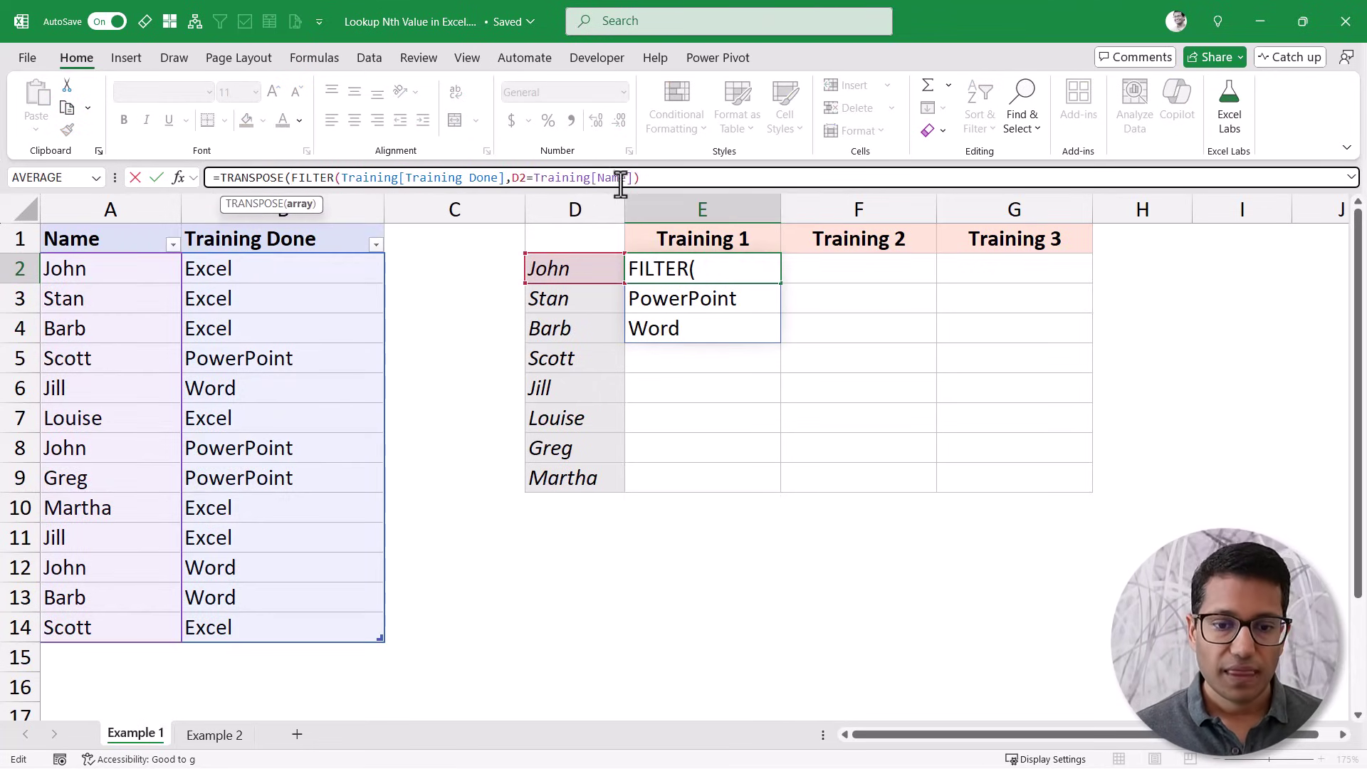
click(637, 178)
text())
key(Return)
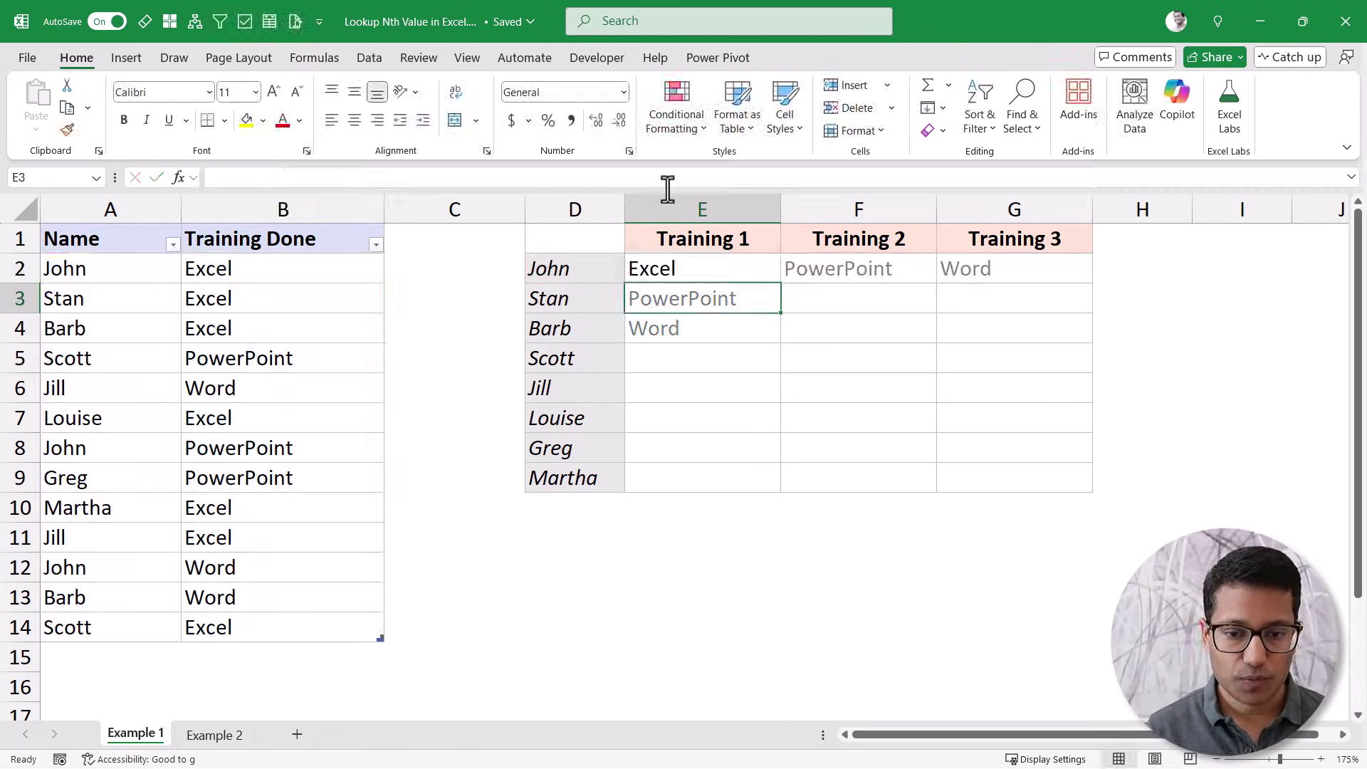
Fill the E2 formula down to Martha's row in E9.
click(741, 268)
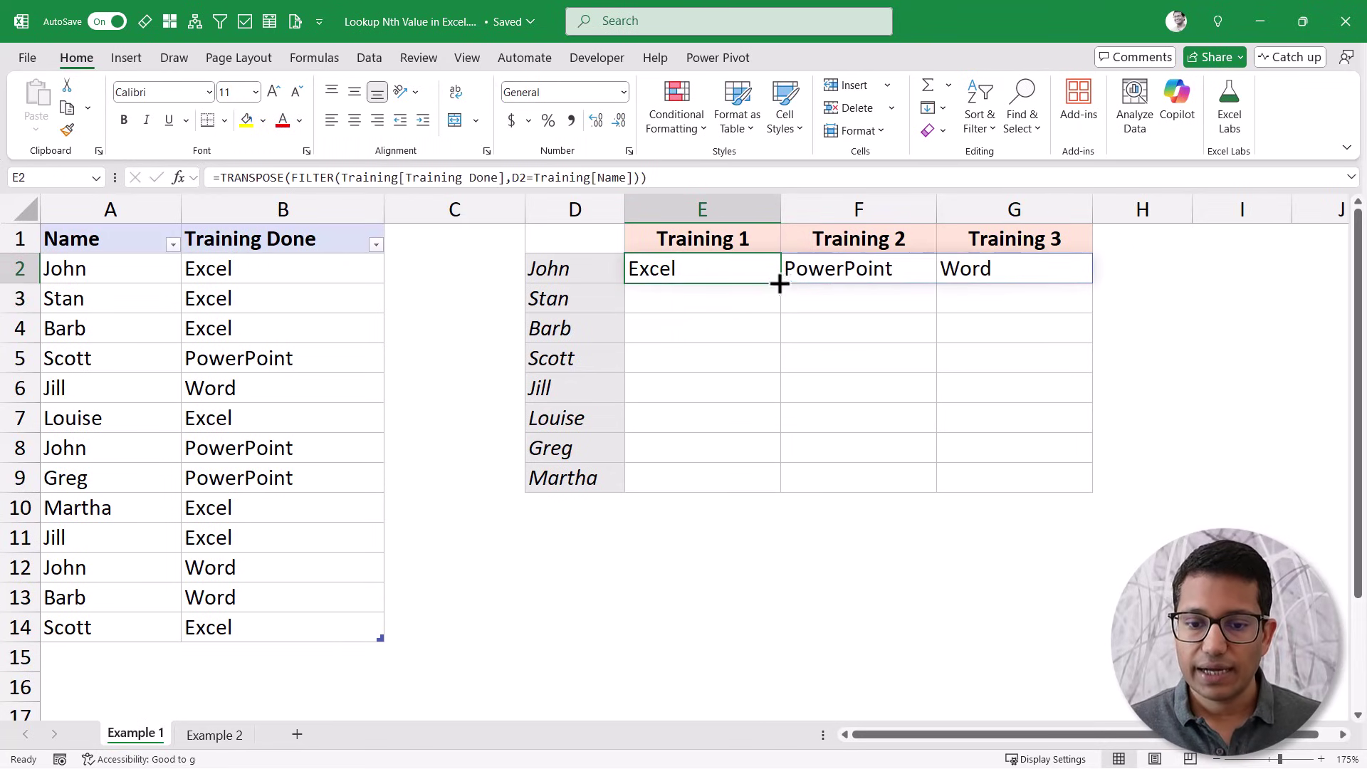
drag(780, 284, 763, 489)
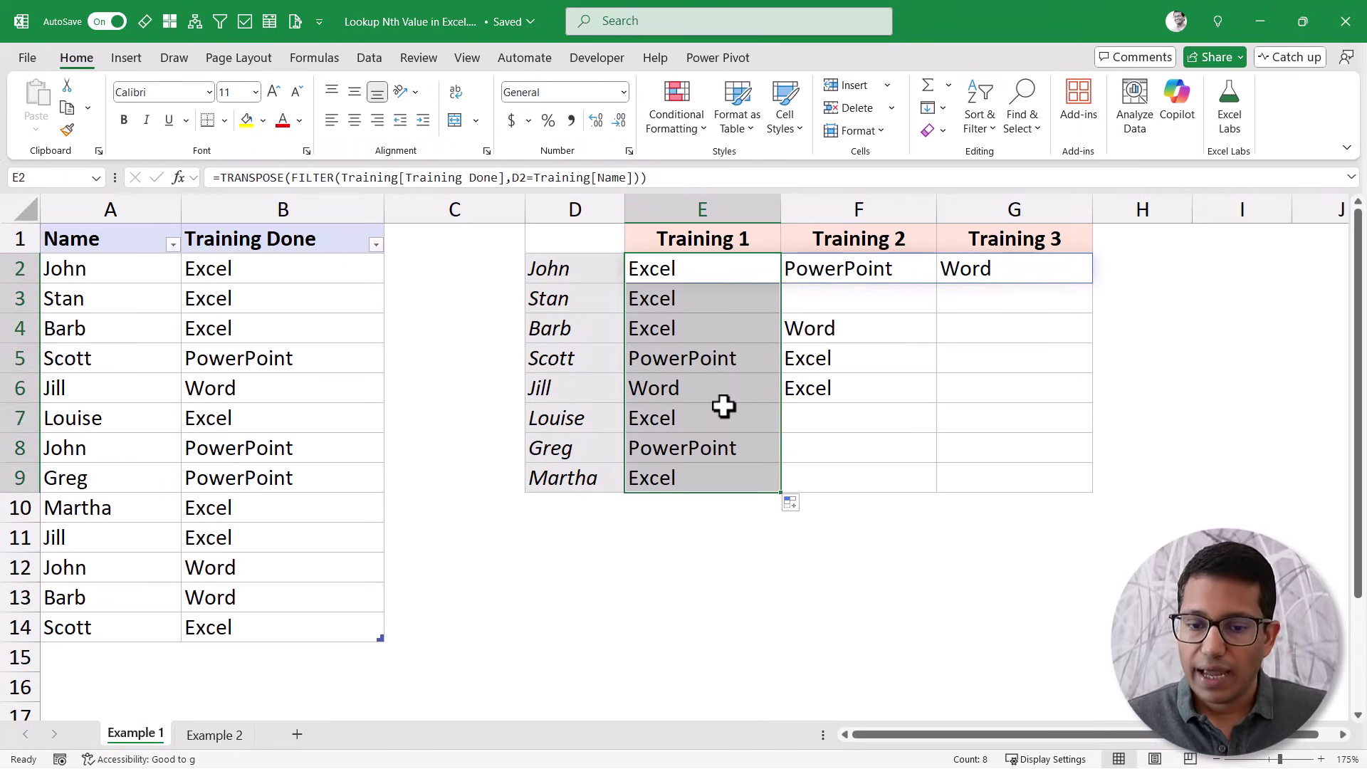
click(716, 279)
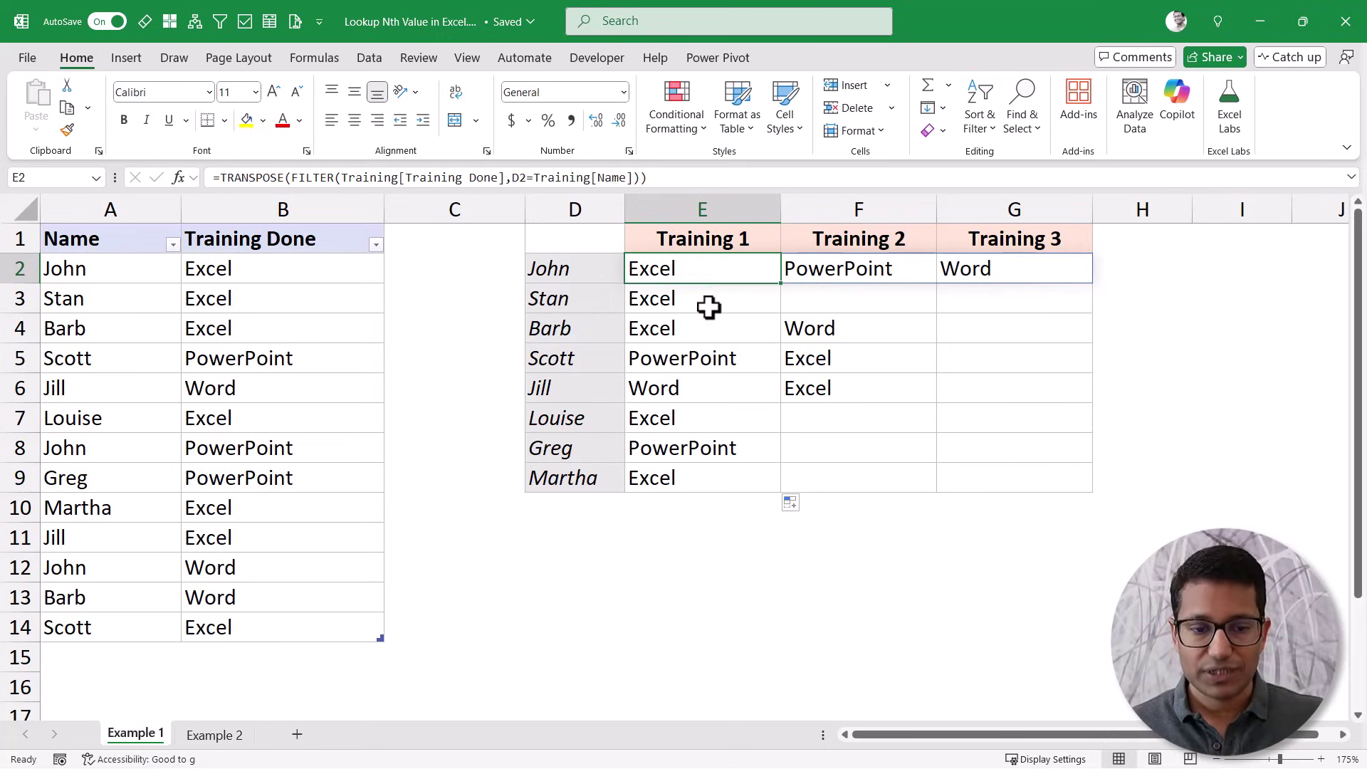
On the Example 2 sheet, enter a FILTER in E2 listing John's Training Done entries.
click(213, 735)
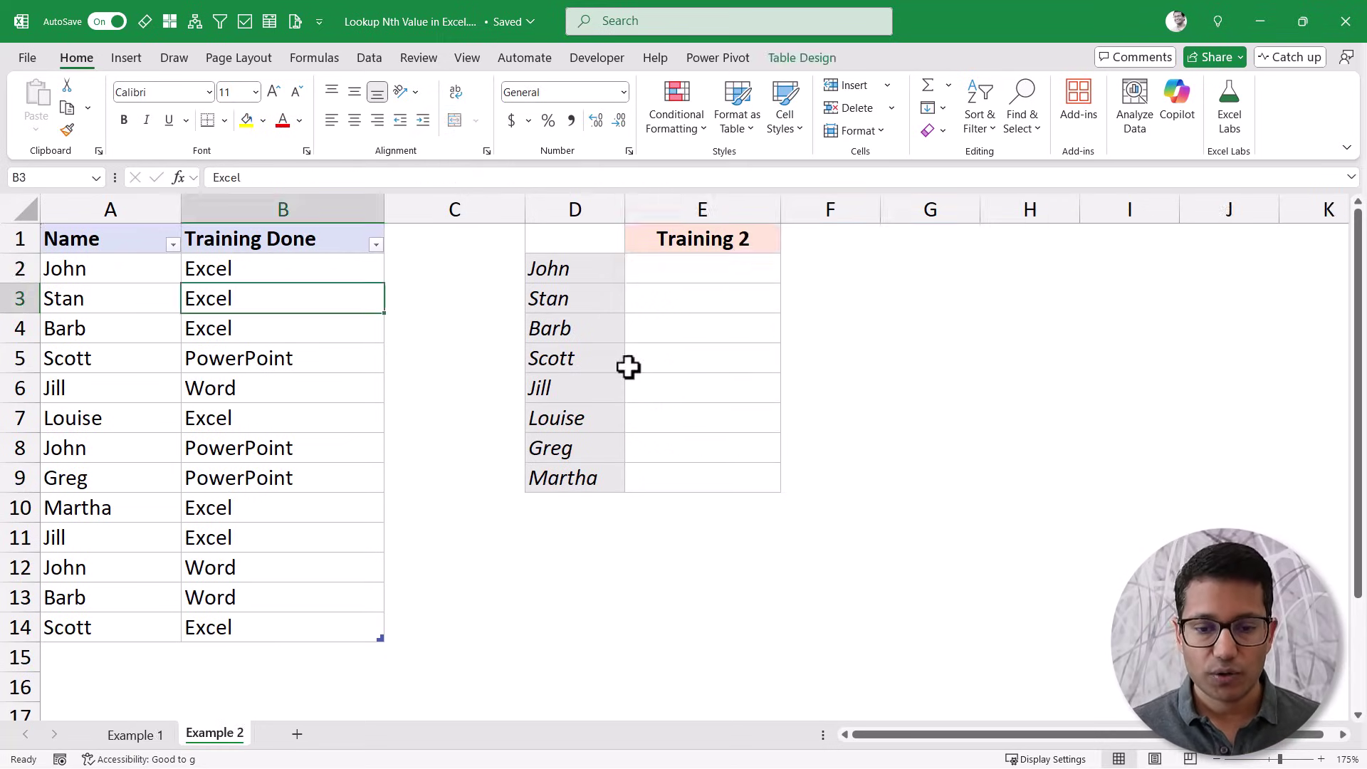
click(689, 267)
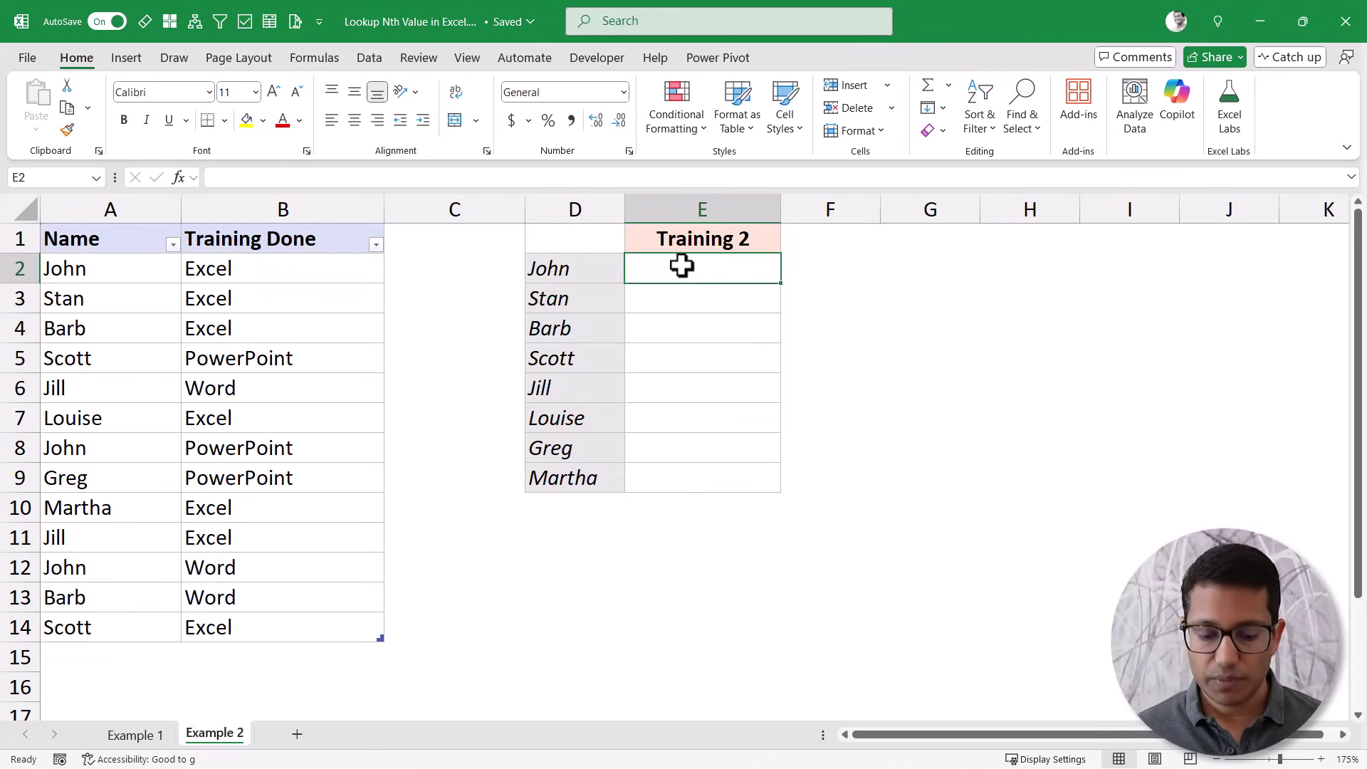
text(=fil)
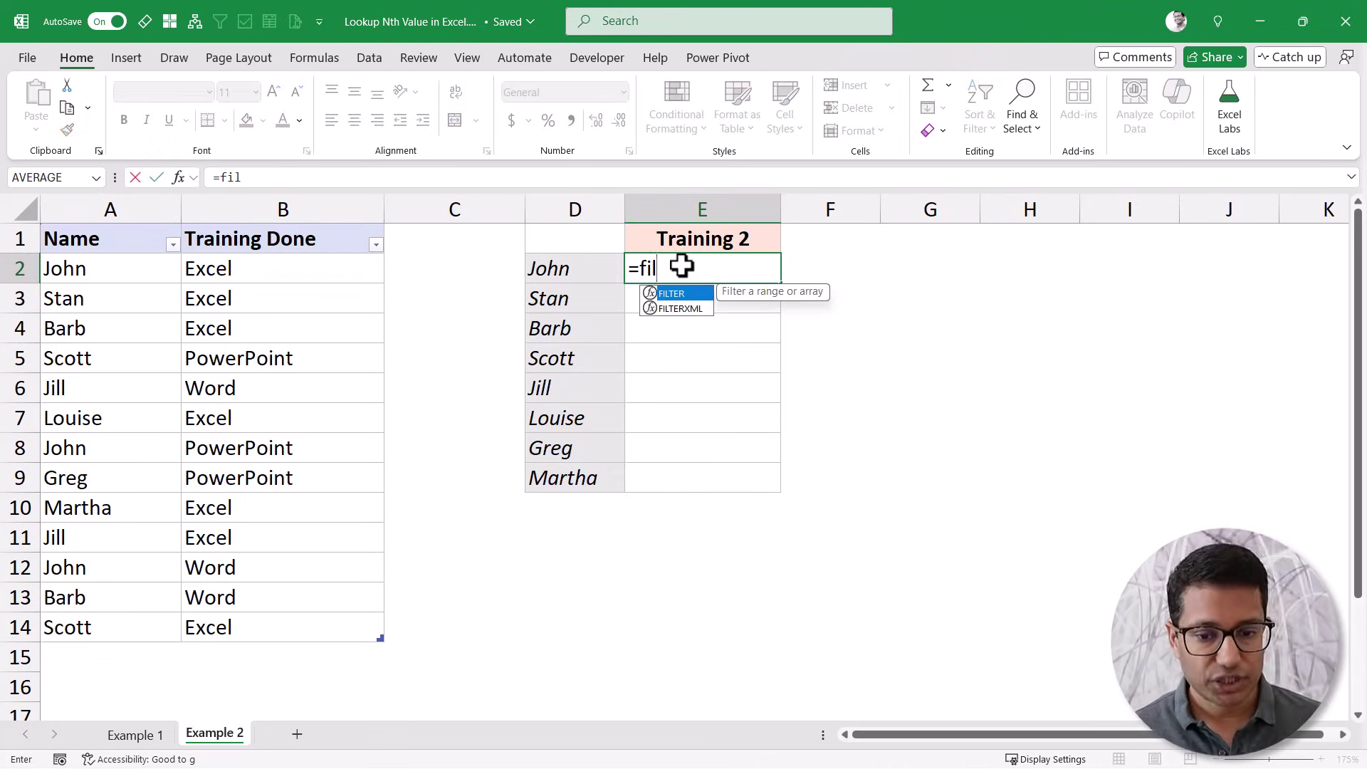
key(Tab)
click(328, 271)
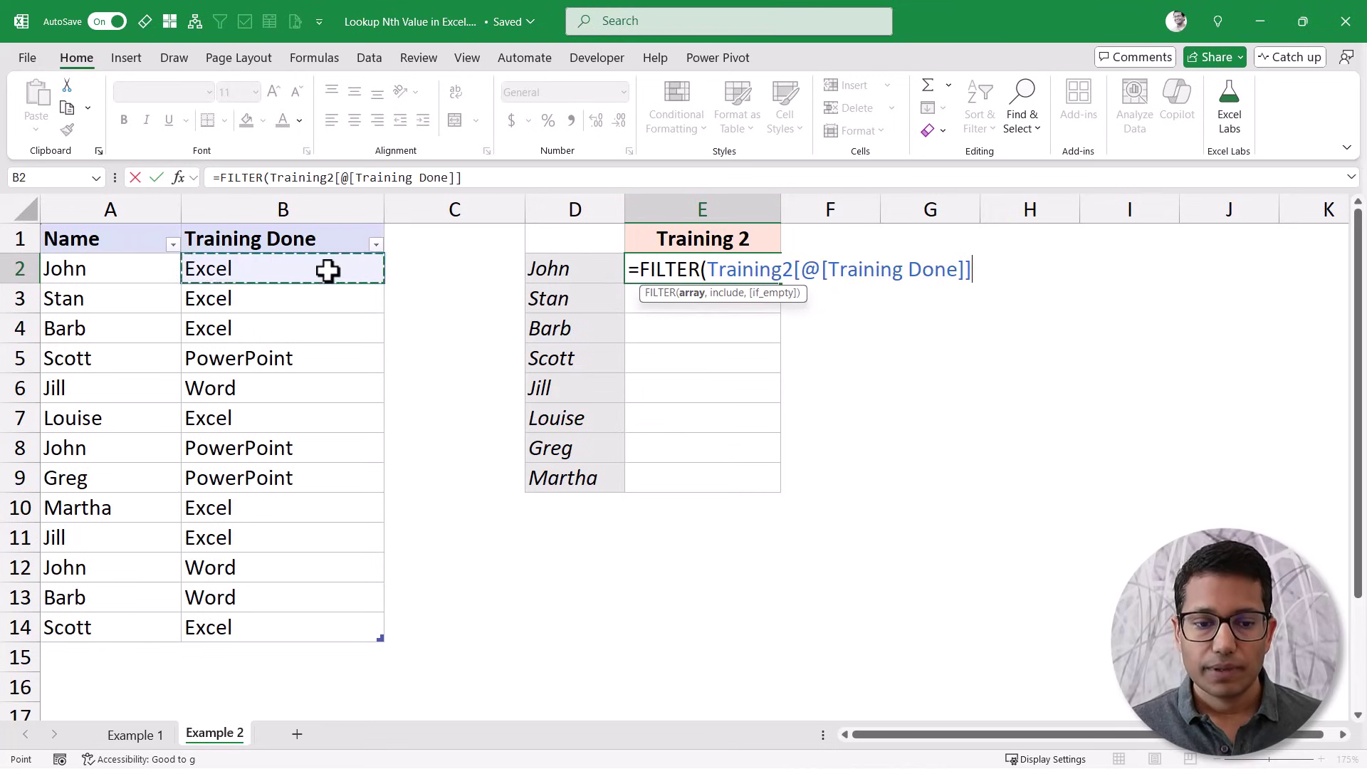
key(ctrl+shift+Down)
text(,)
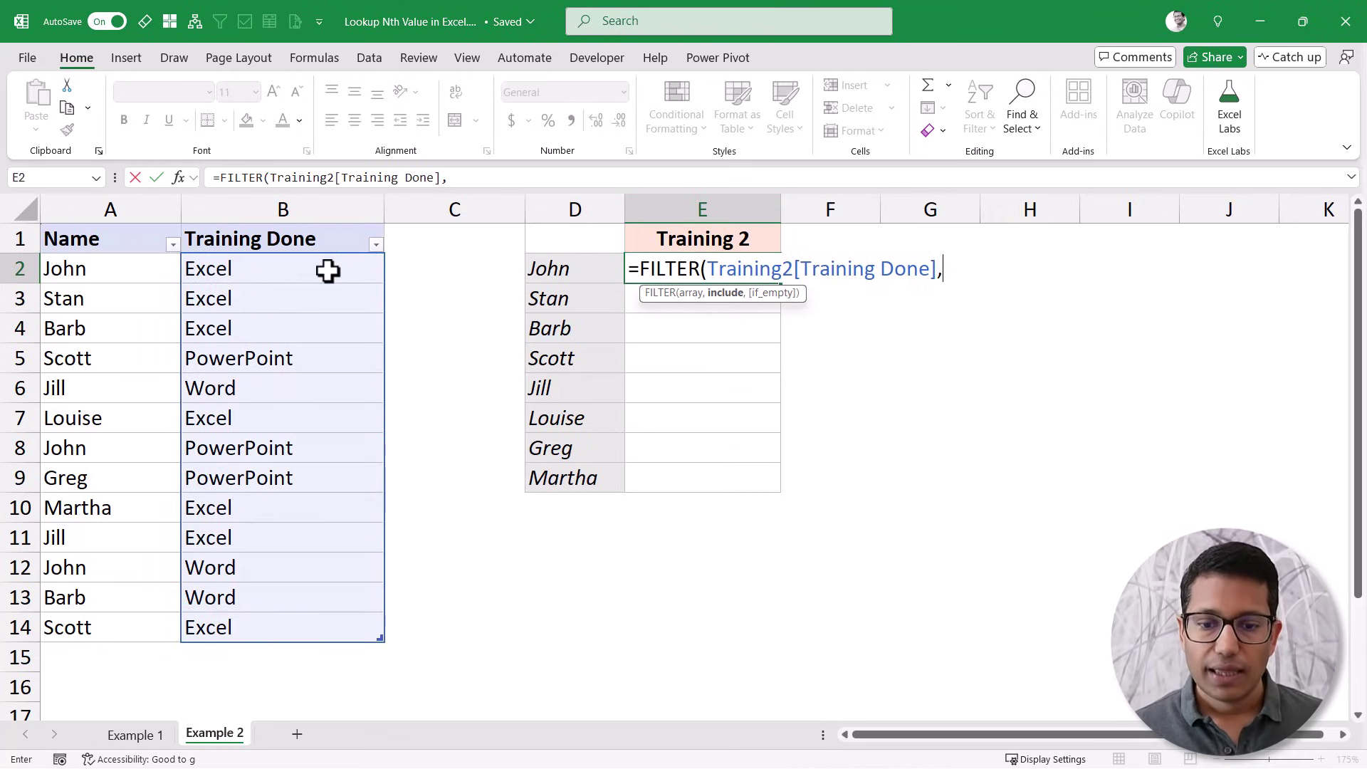
click(576, 267)
text(=)
click(101, 268)
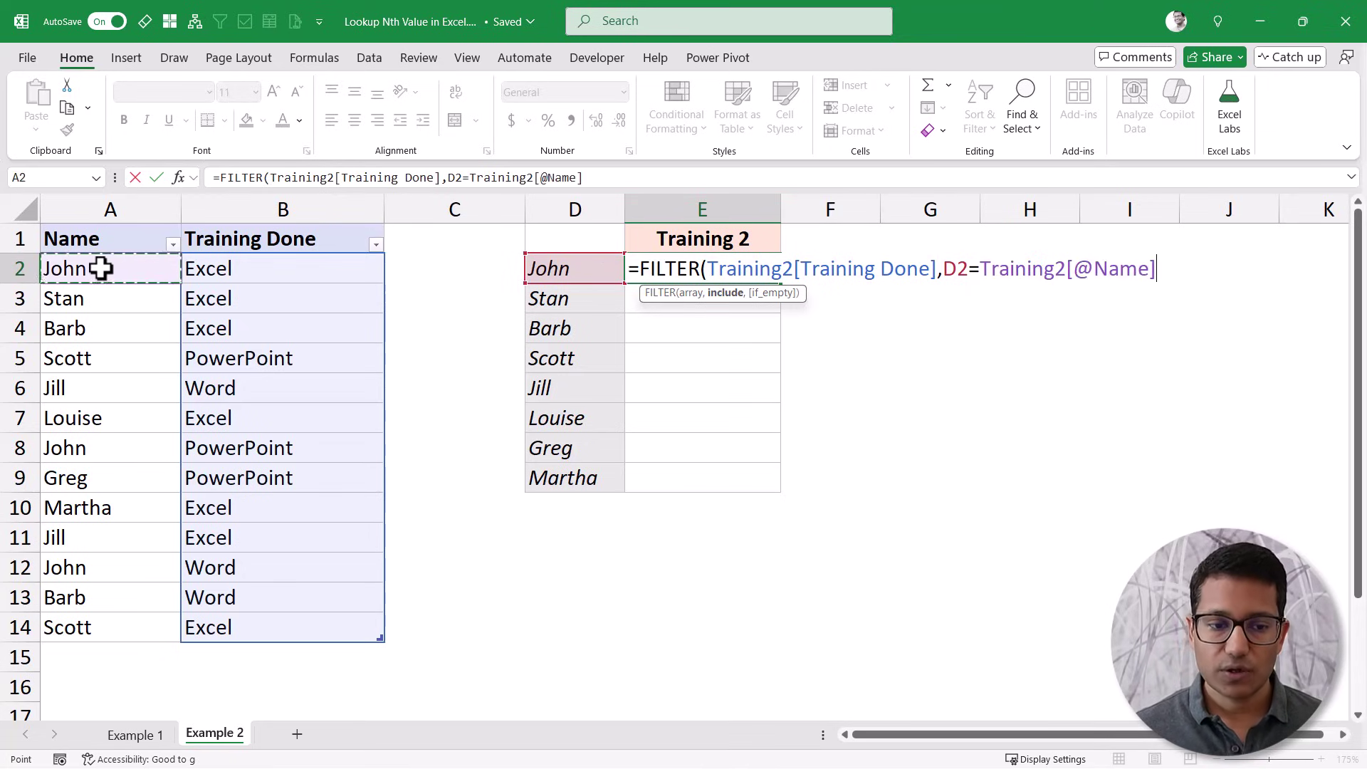
key(ctrl+shift+Down)
text())
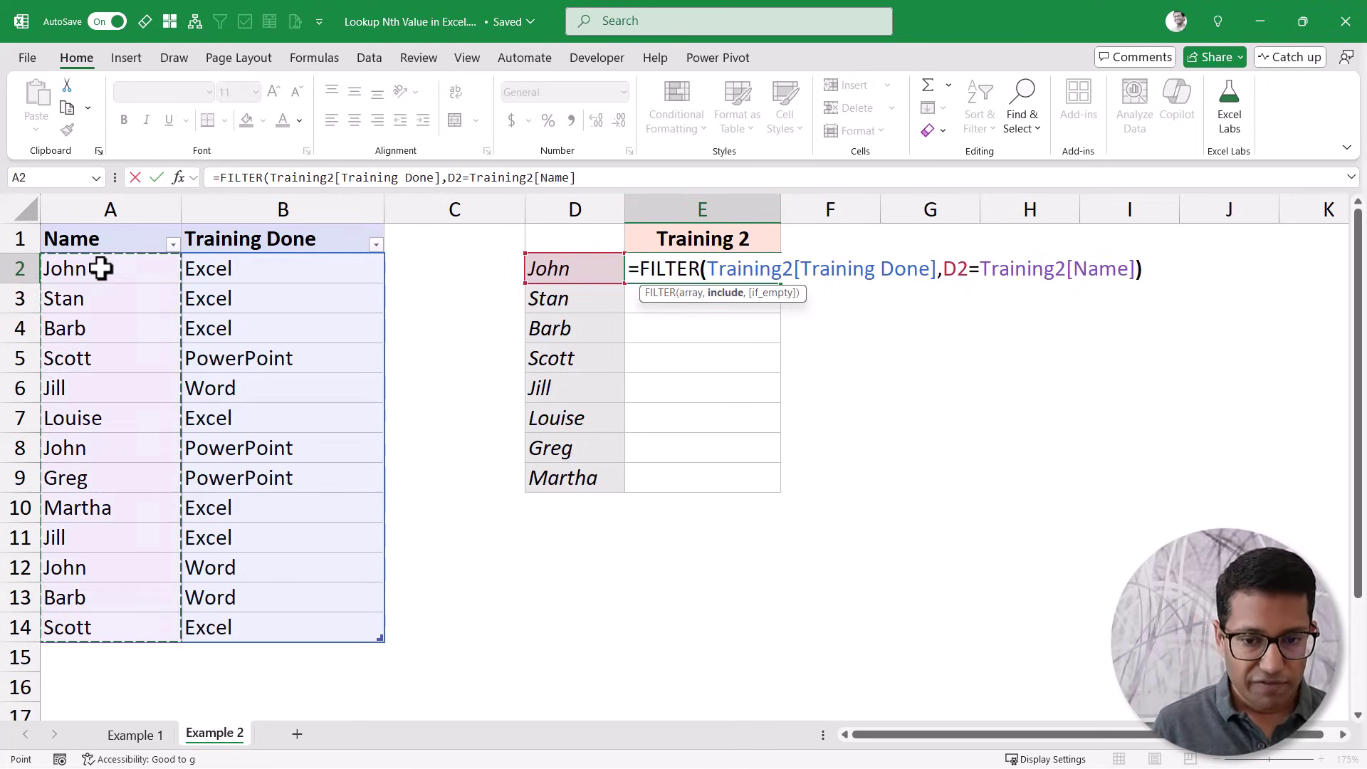
key(Return)
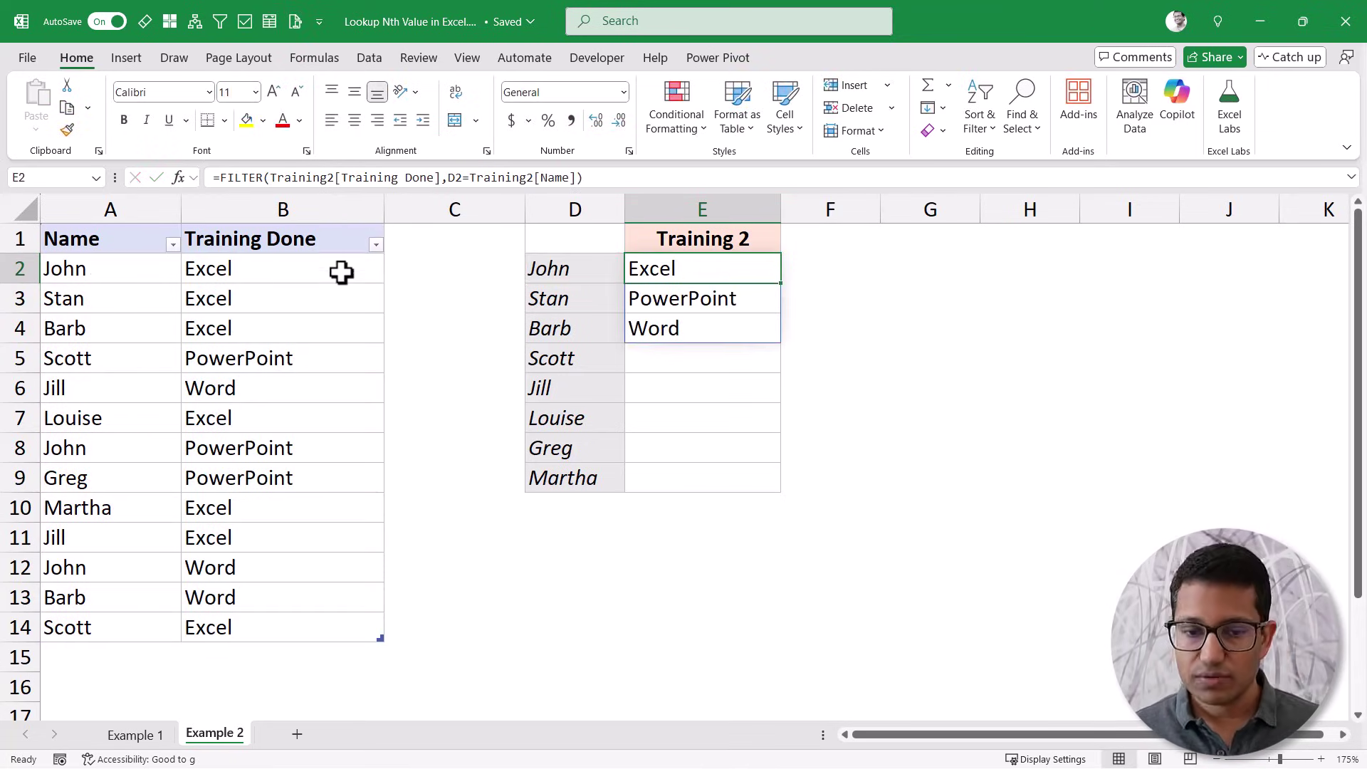
Wrap John's FILTER formula in INDEX with position 2 so E2 shows PowerPoint.
double_click(653, 269)
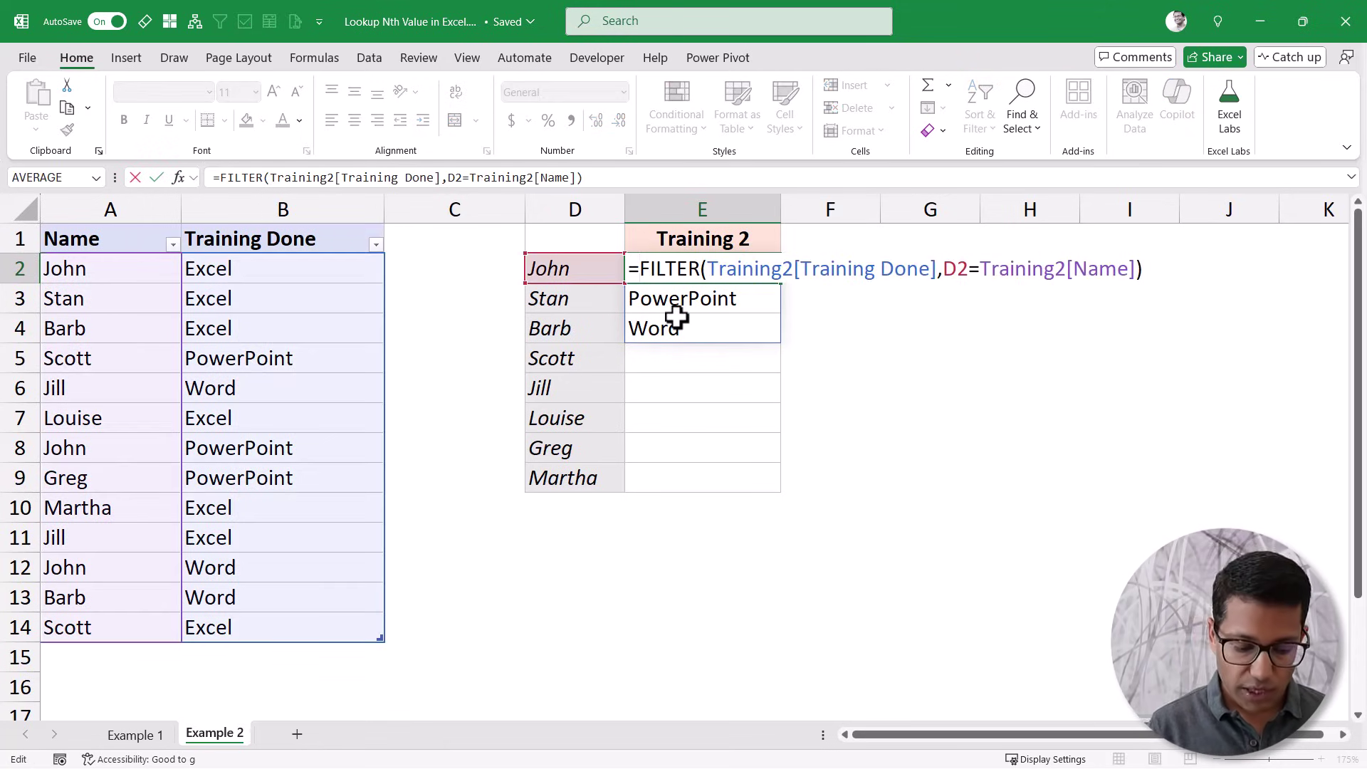
text(INDEX()
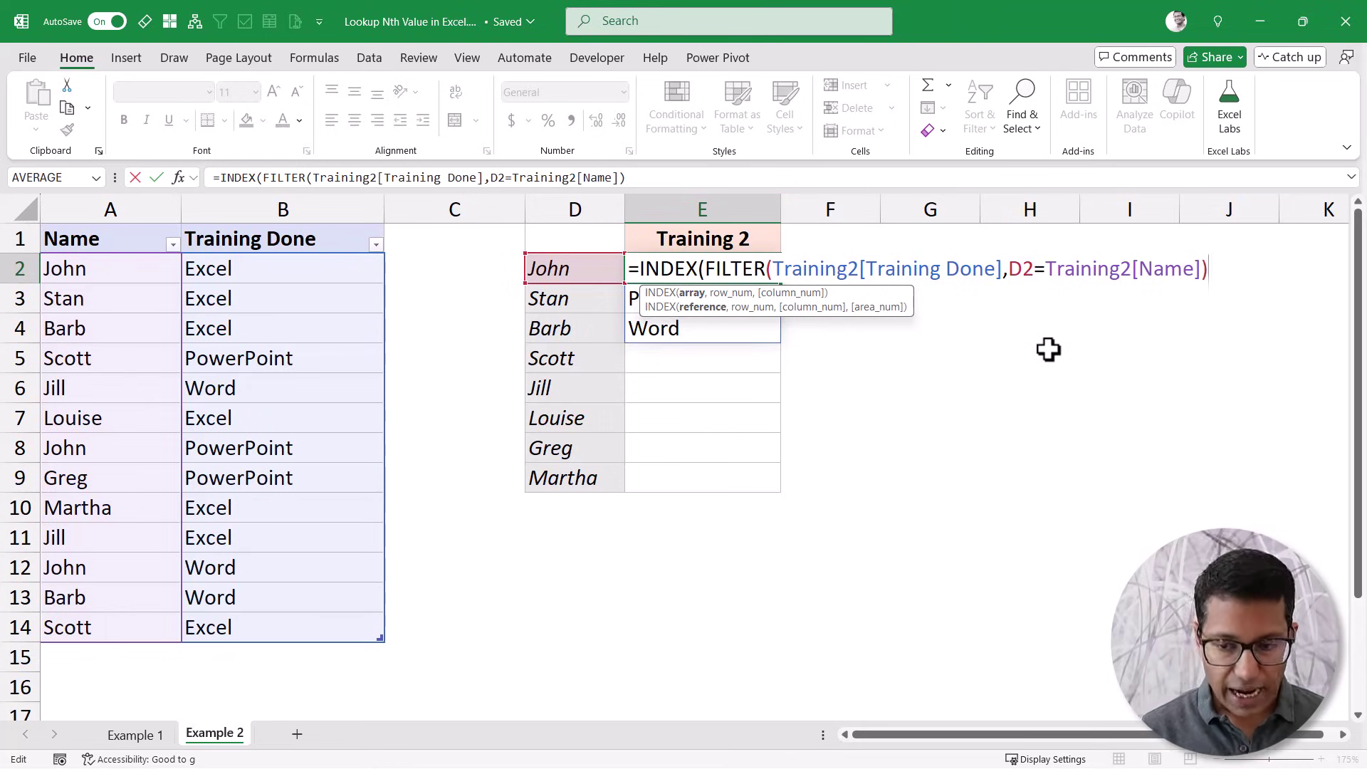
text(,2))
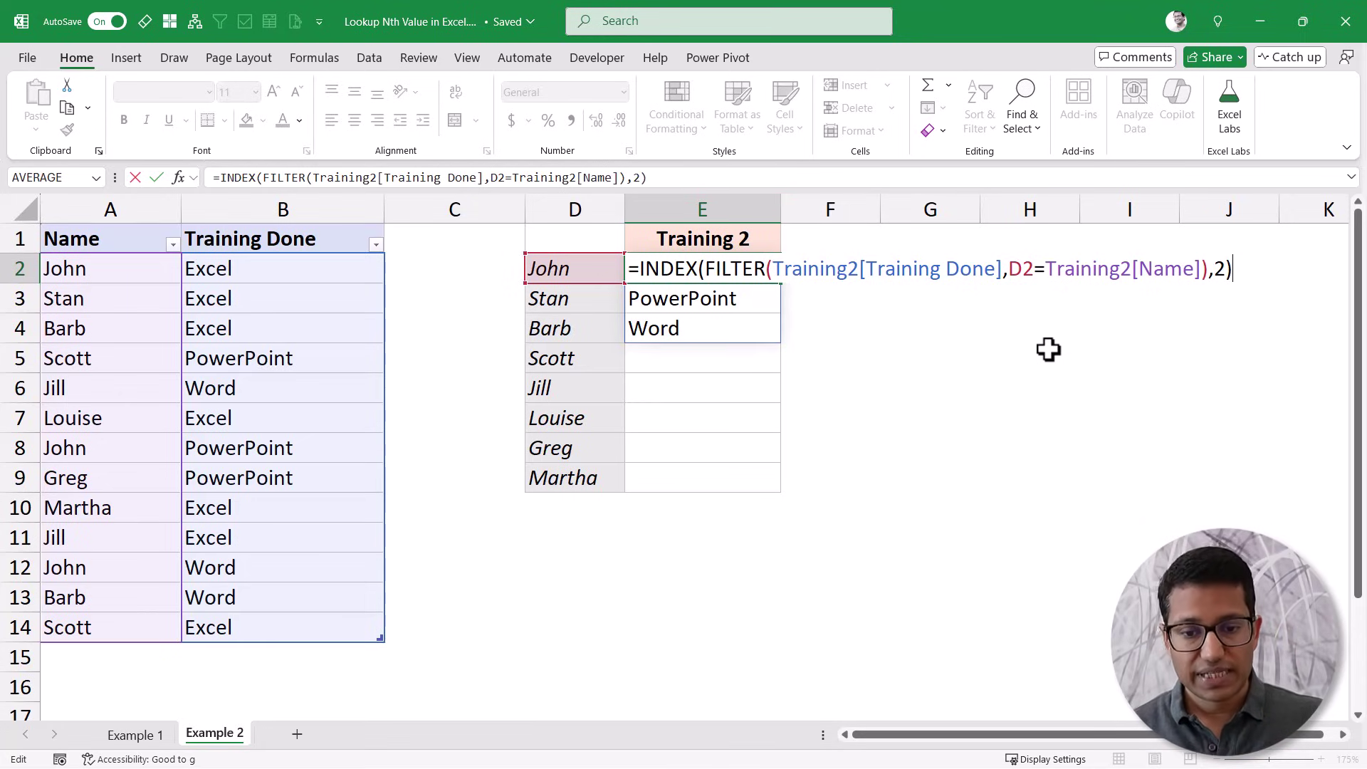
key(Return)
key(Up)
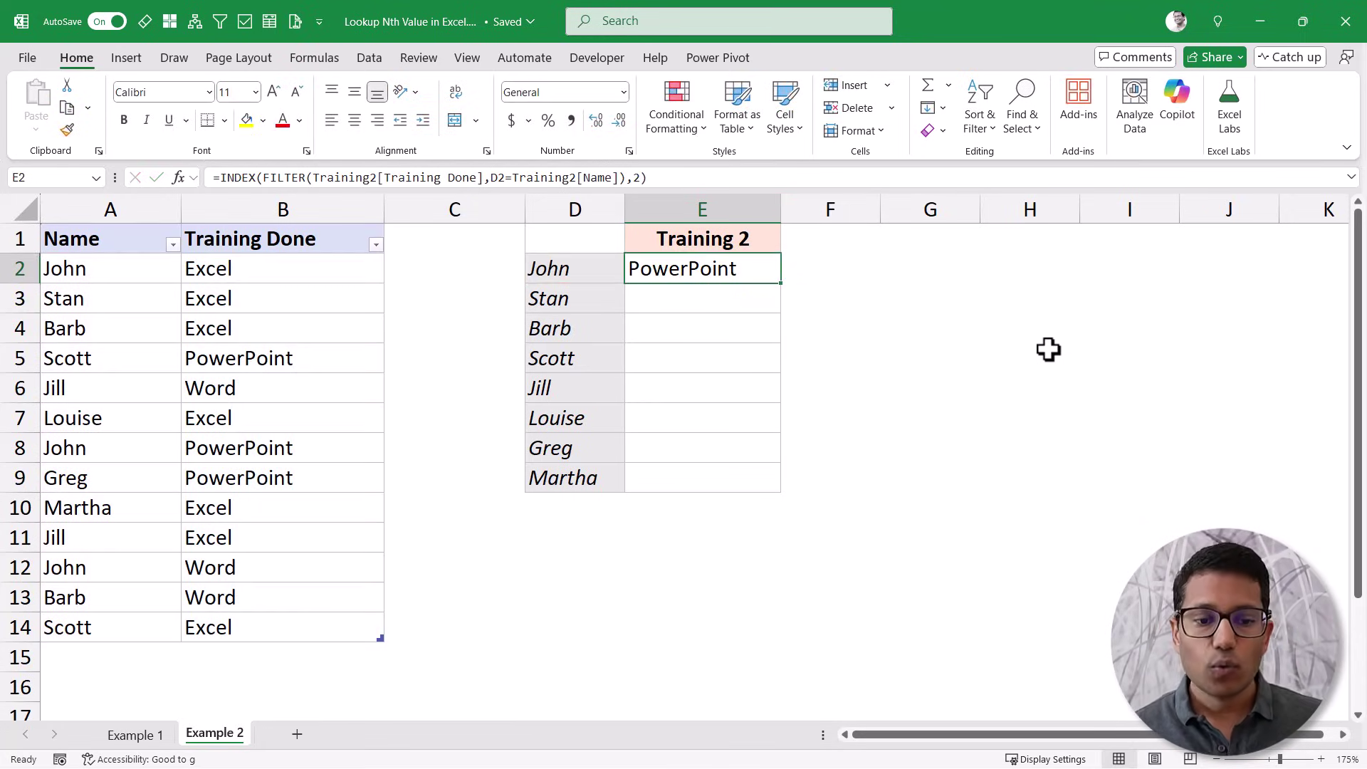
Fill the INDEX-FILTER formula down to E9 and inspect Stan's #REF! result.
drag(779, 285, 755, 486)
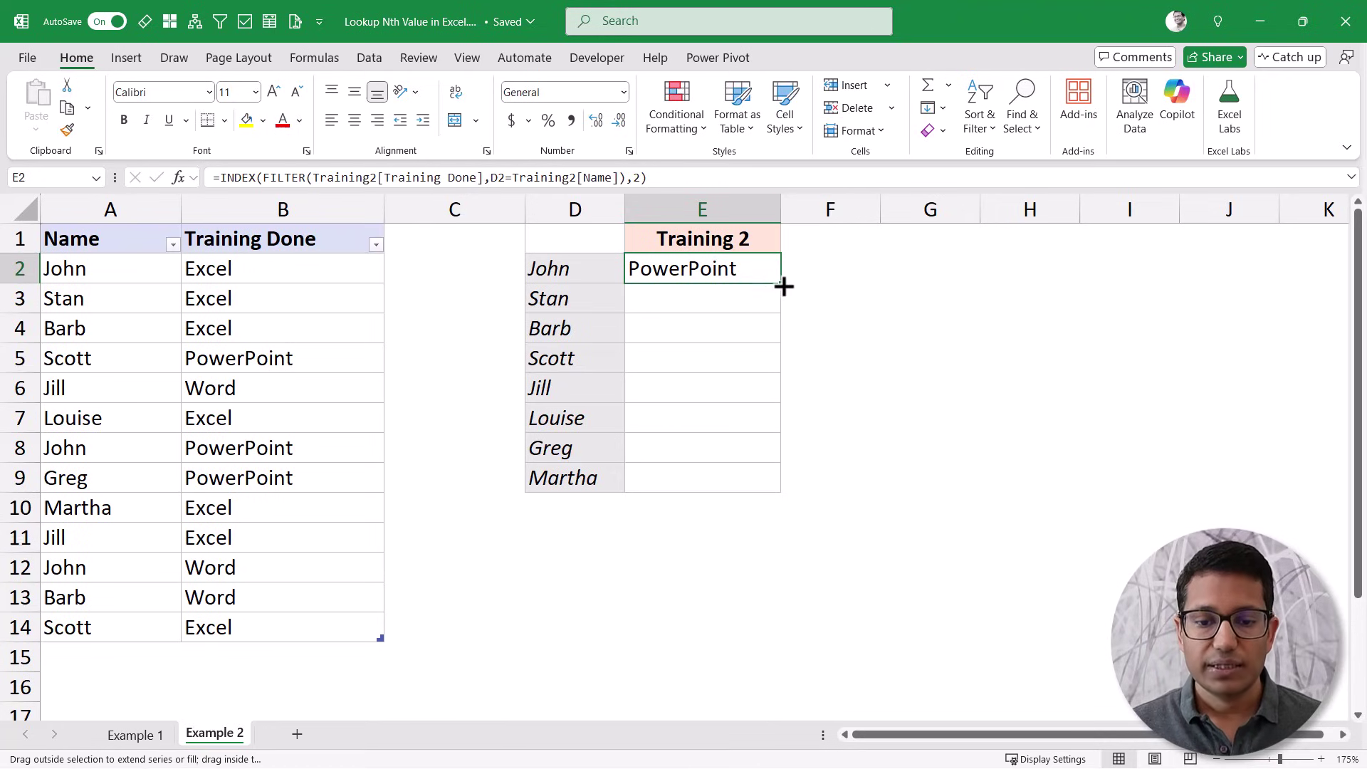
click(715, 299)
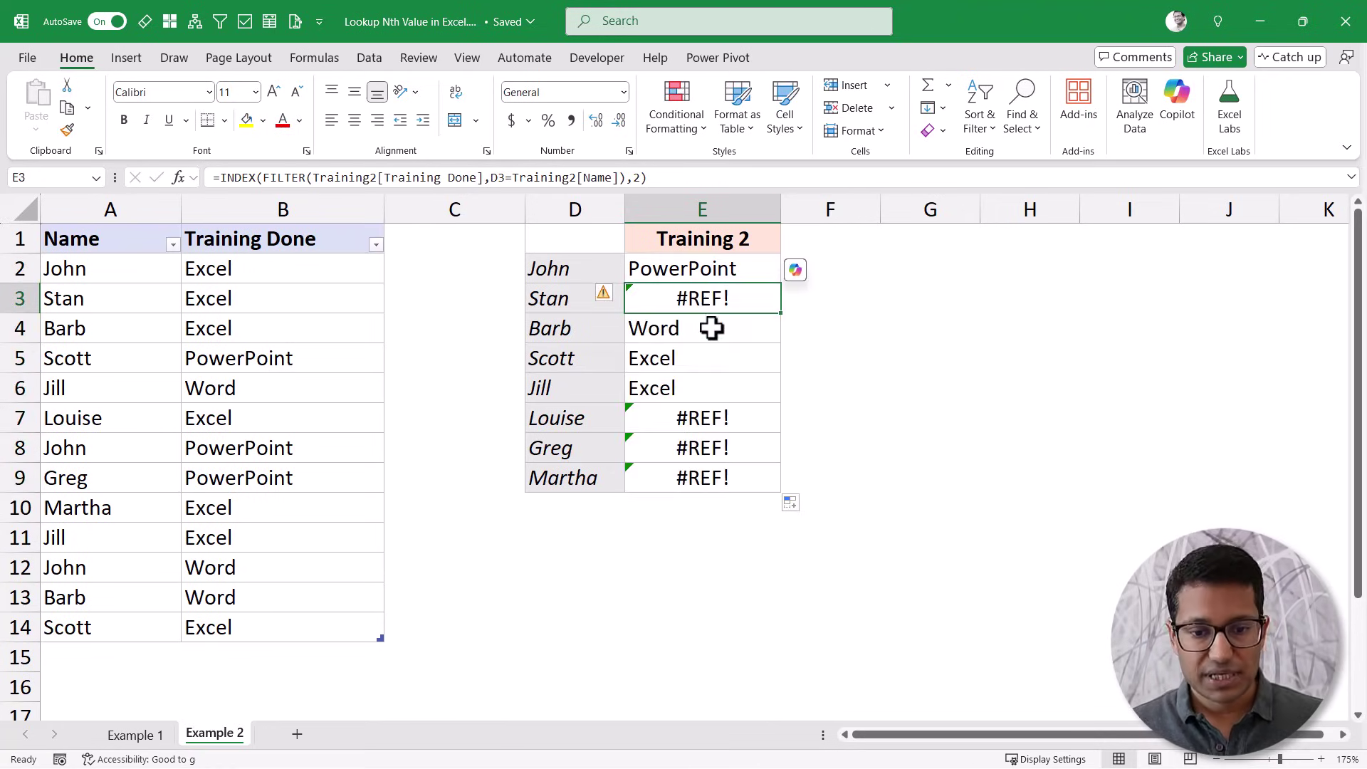
click(564, 297)
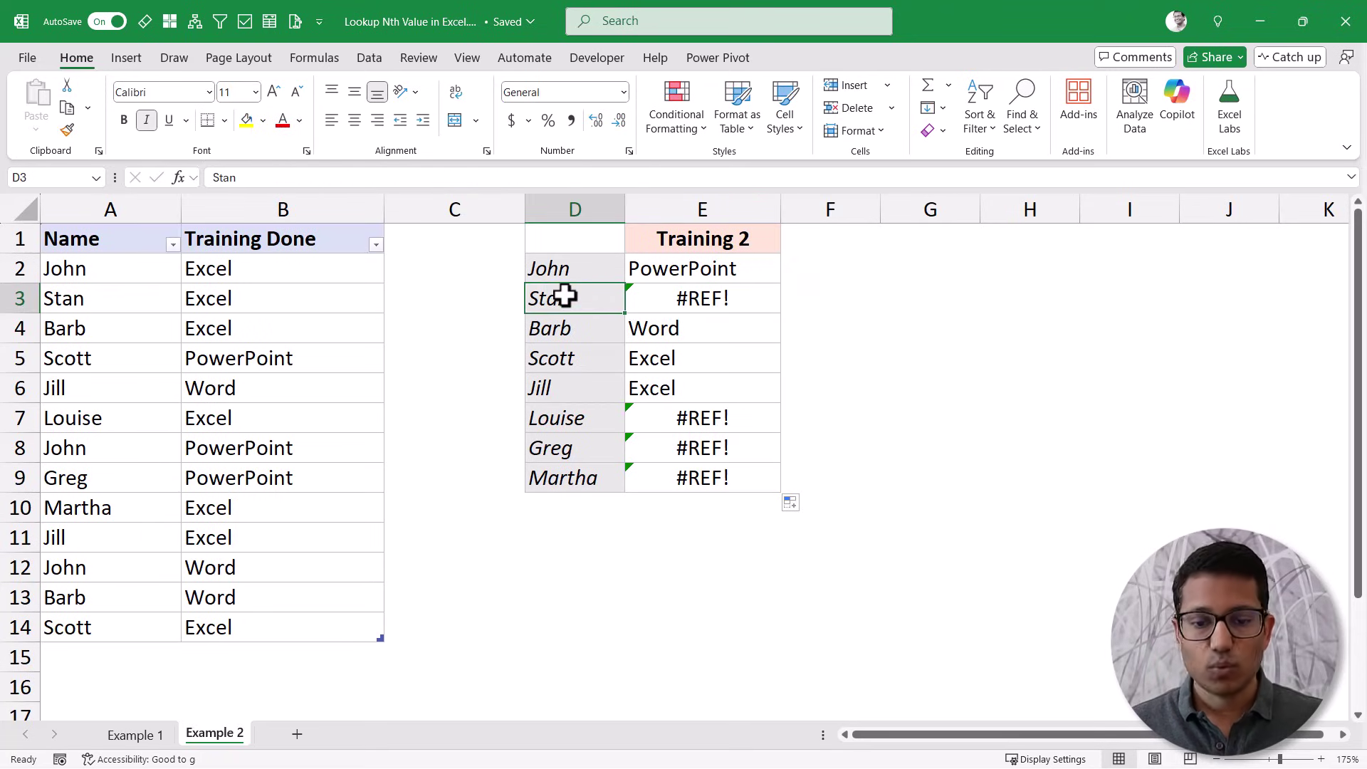
Wrap John's formula in IFERROR with an empty-string fallback.
double_click(657, 268)
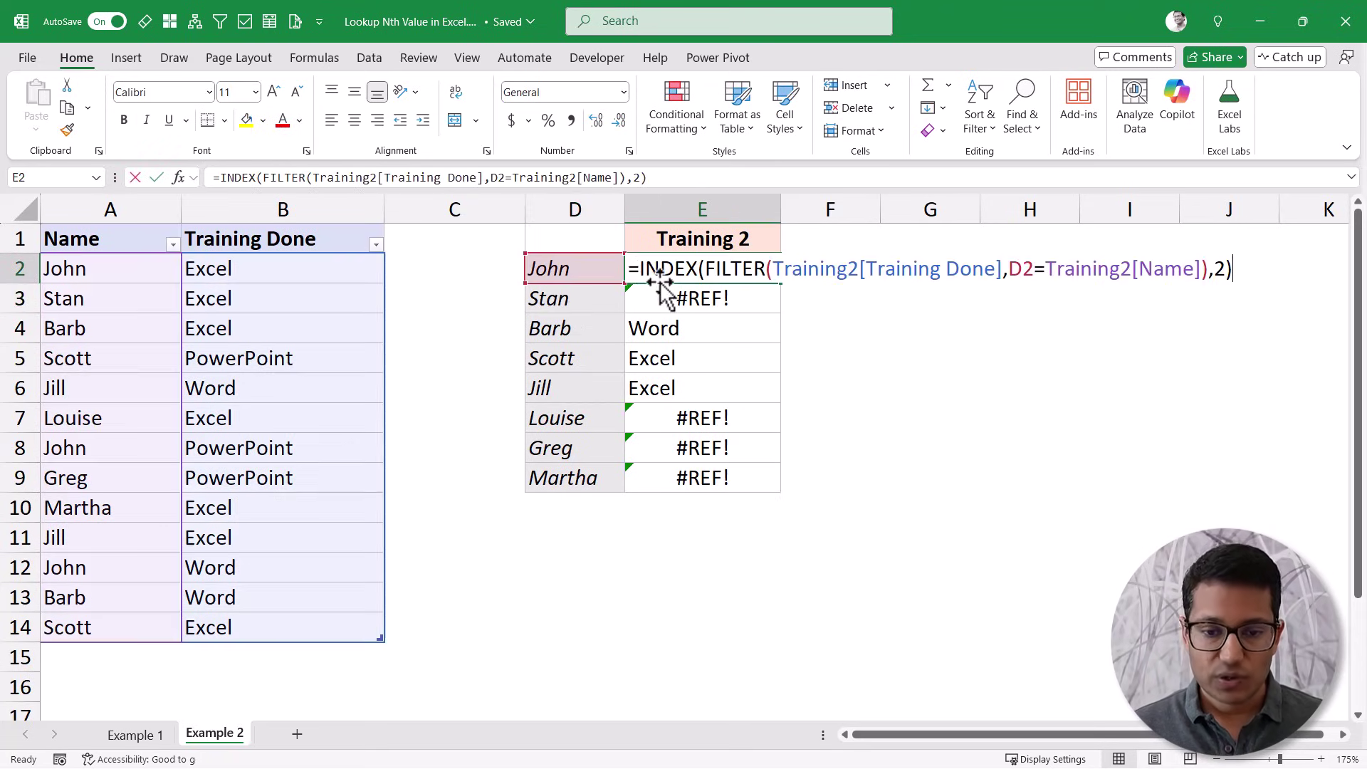
click(639, 269)
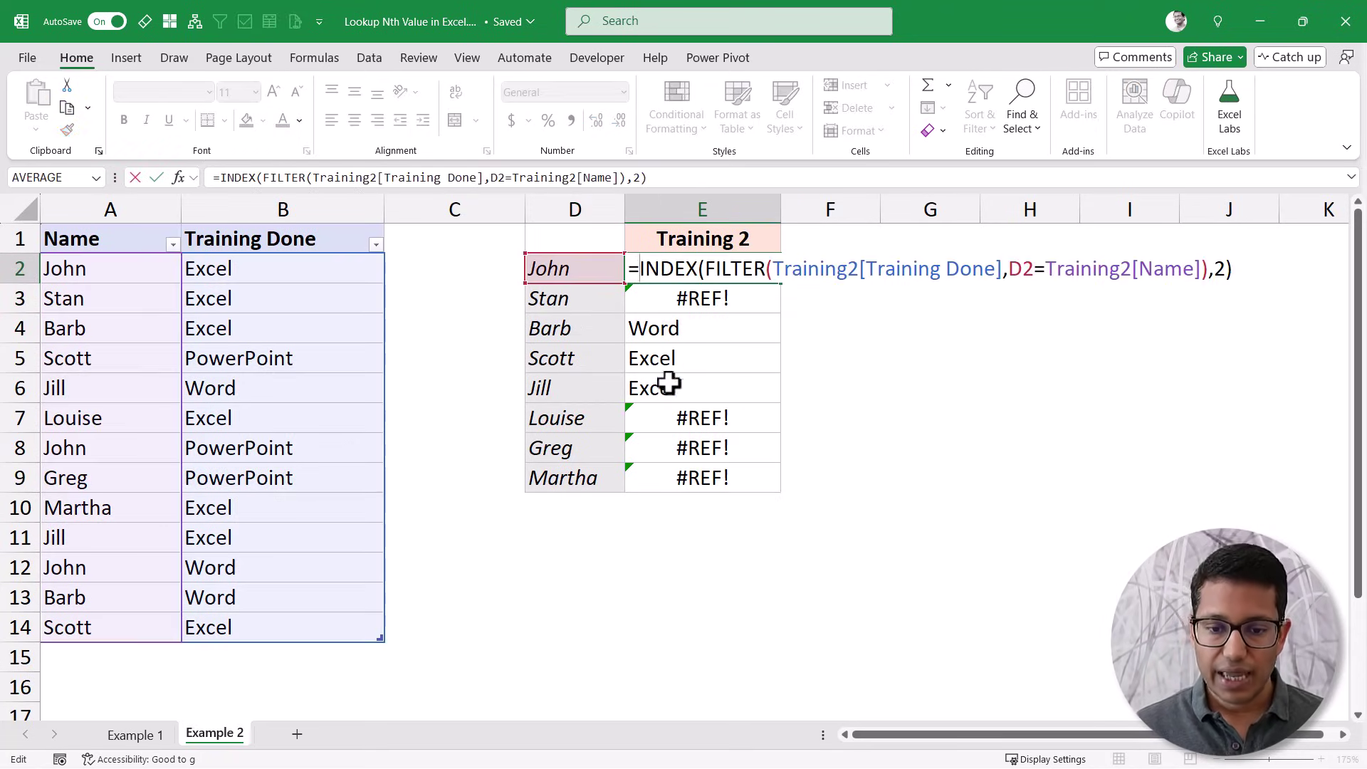
text(IFERROR)
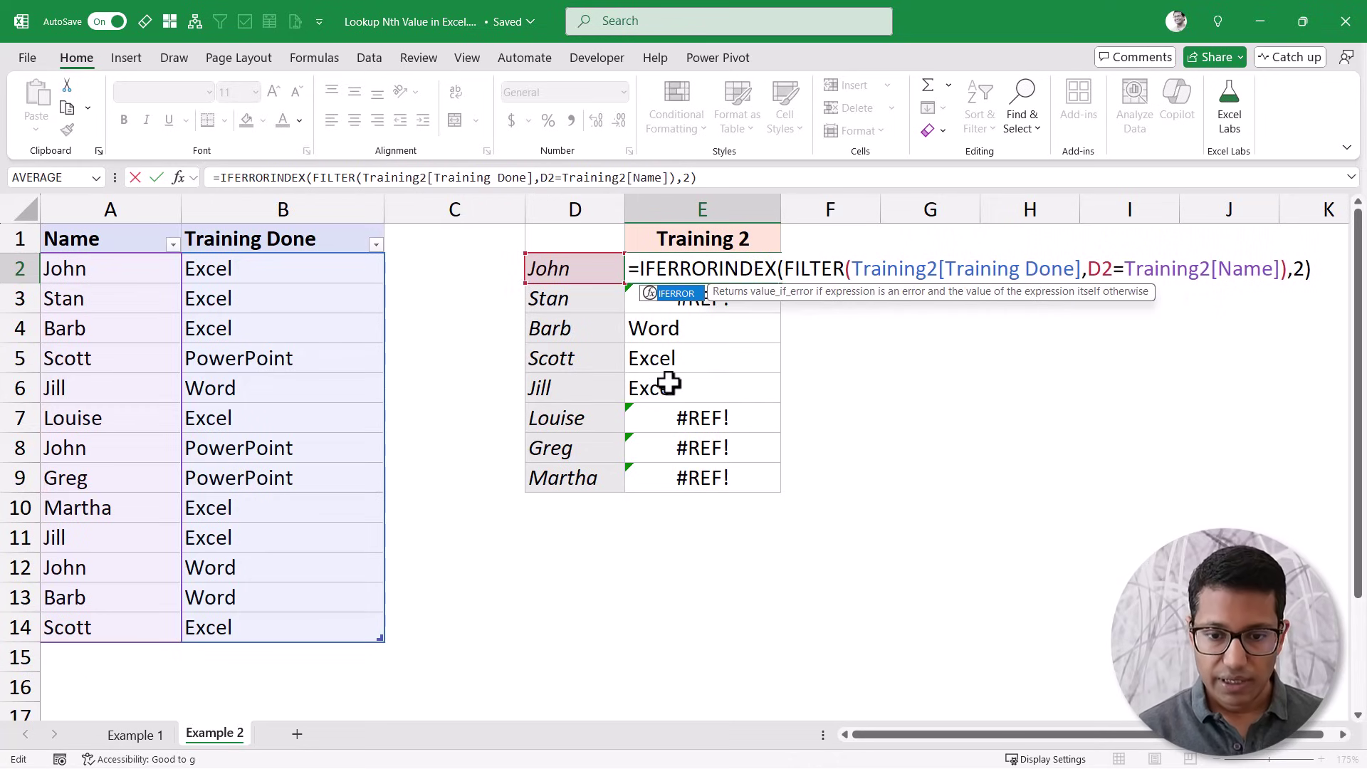
text(()
click(718, 178)
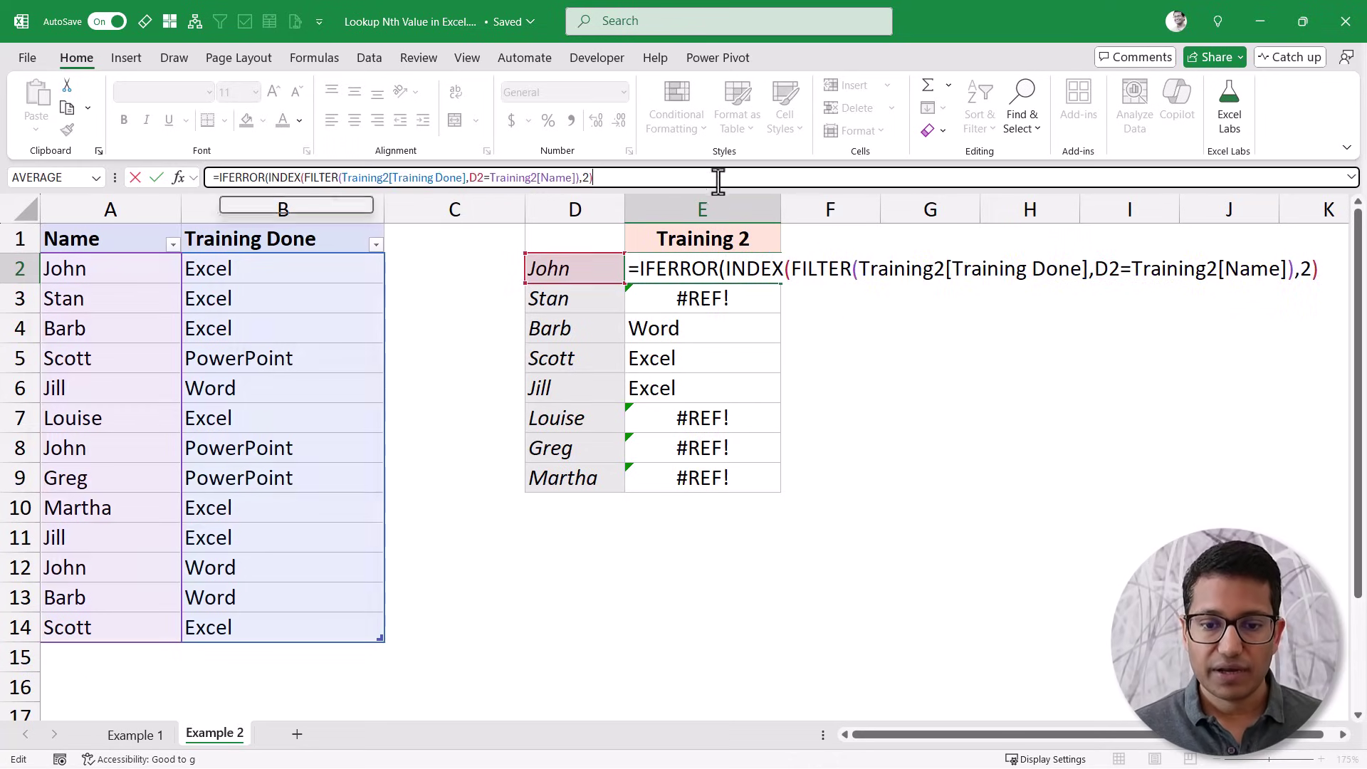
text(,"")
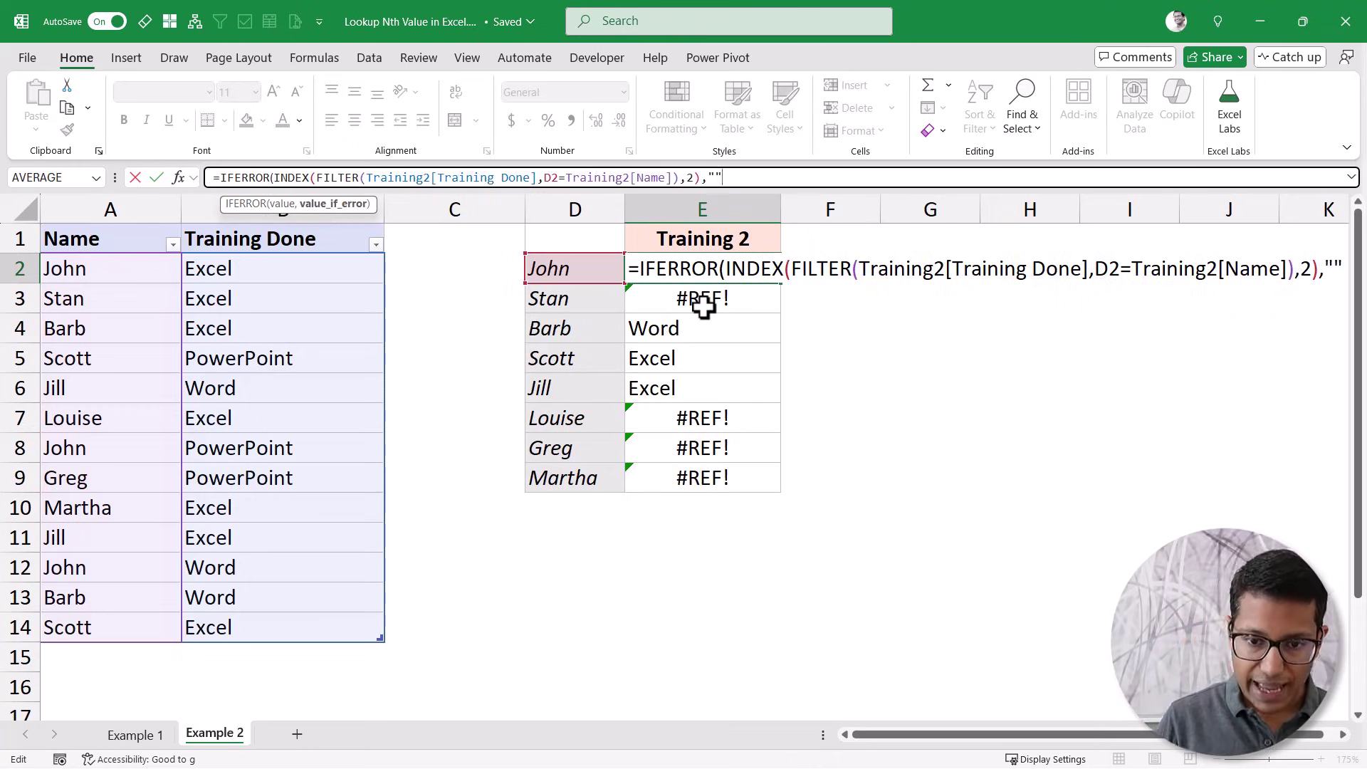
key(Return)
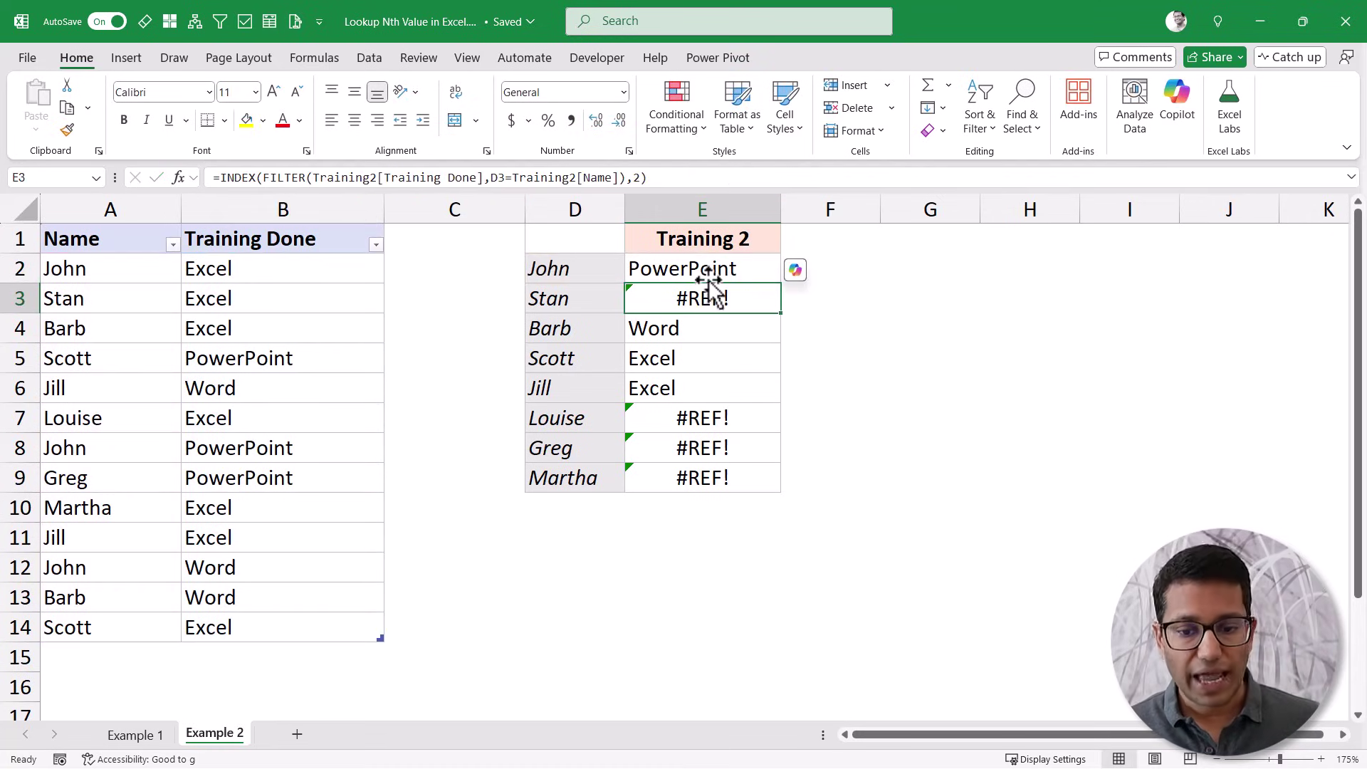
Fill the IFERROR formula from E2 down to E9, then review John's formula unchanged.
click(708, 272)
drag(778, 286, 780, 485)
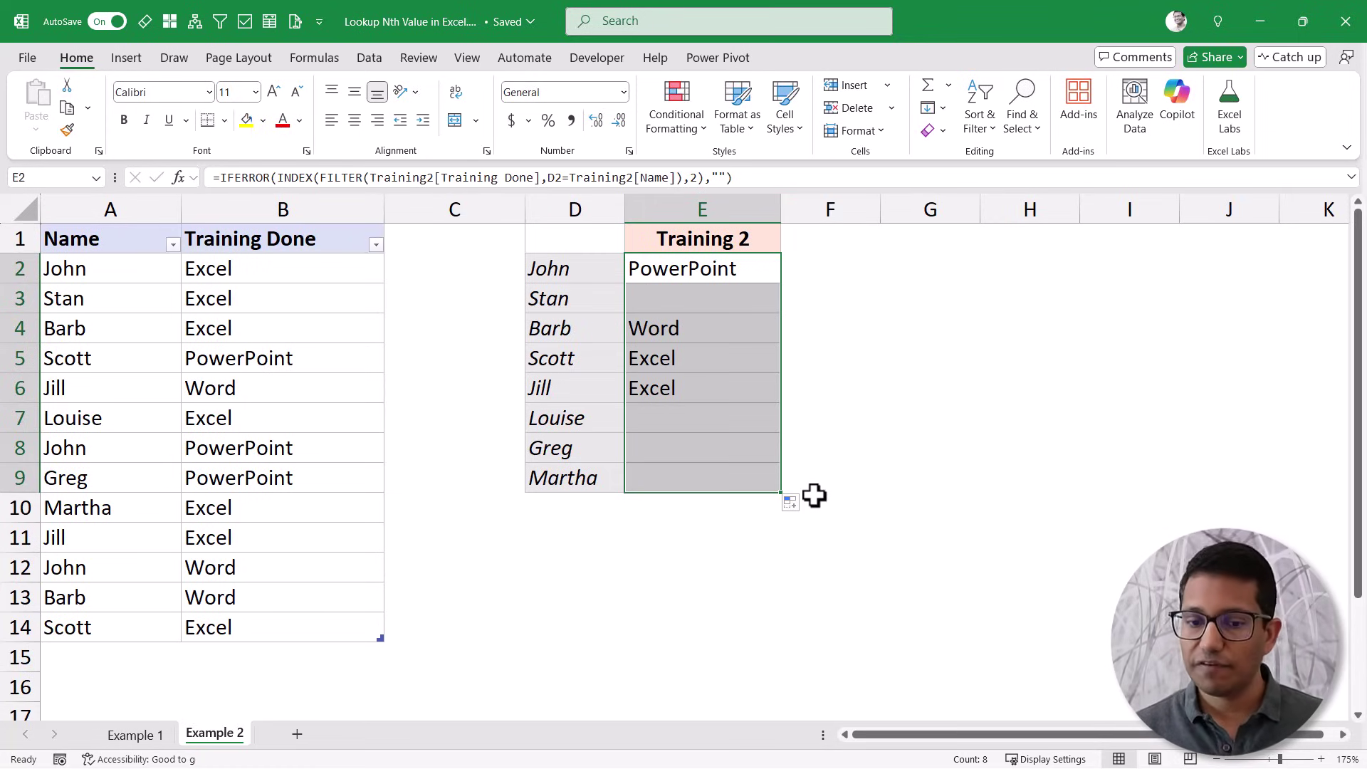
double_click(693, 177)
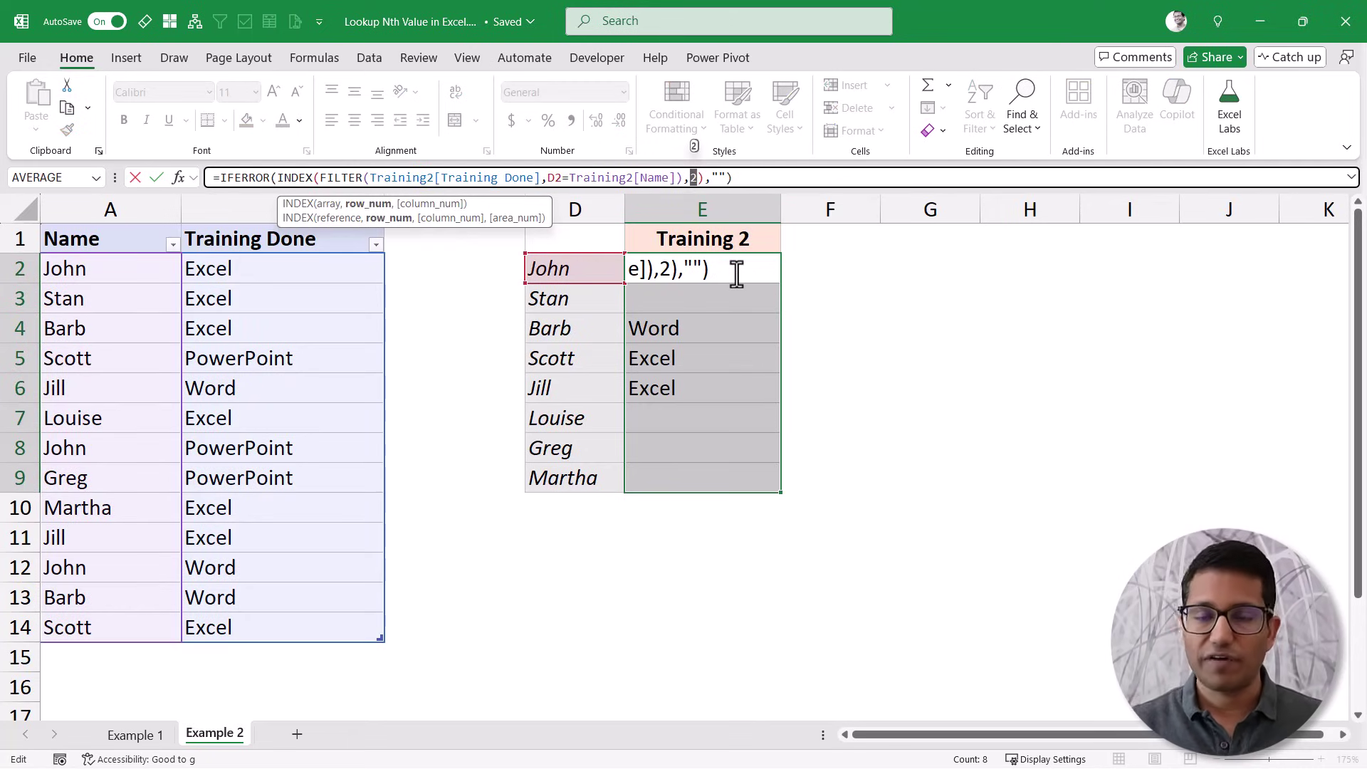
key(ctrl+Return)
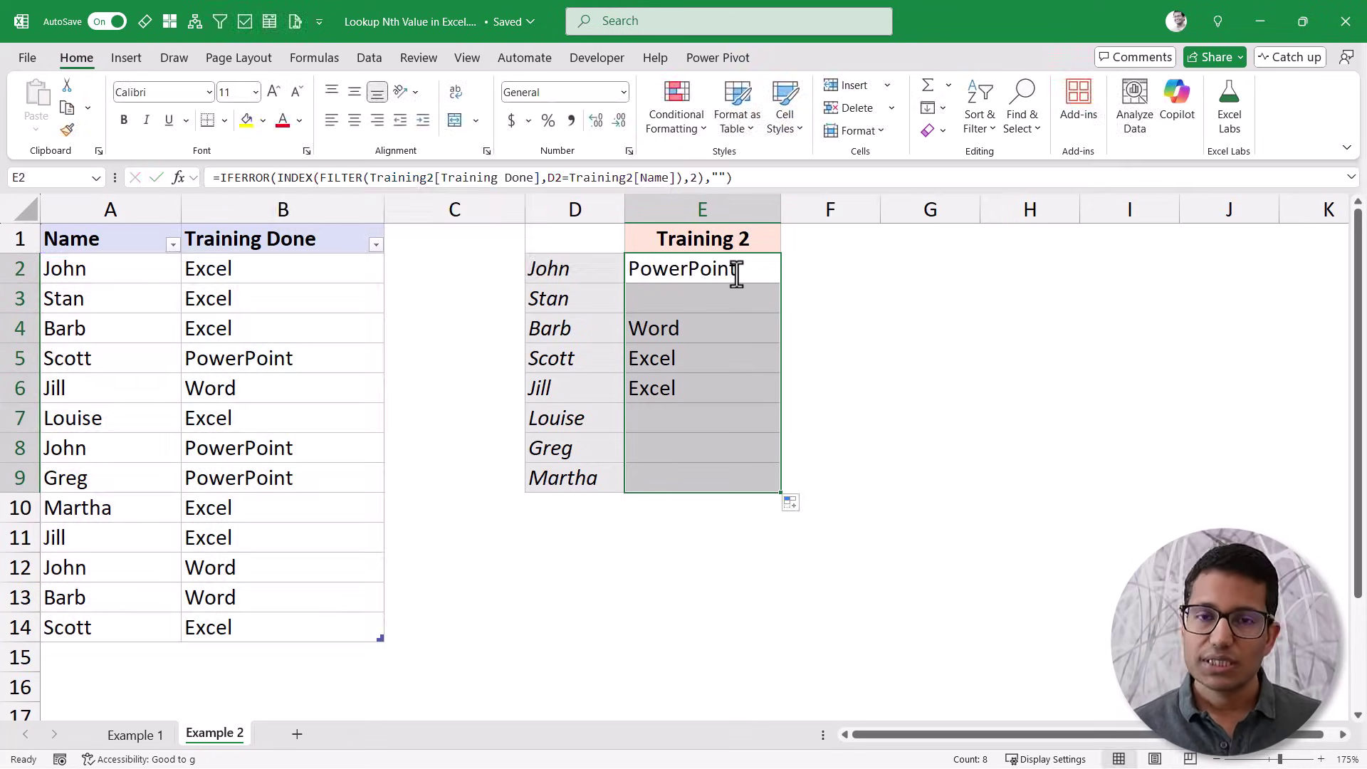